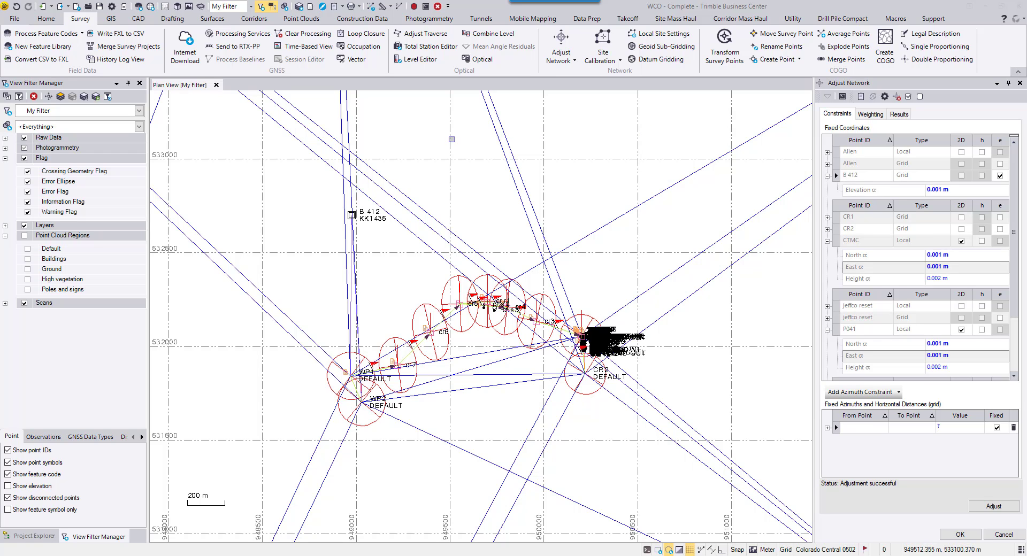
Step: Start a custom report named "My Network Adjustment Report" with Network Adjustment Report as its source data
{"action": "left_click", "coordinate": [342, 6]}
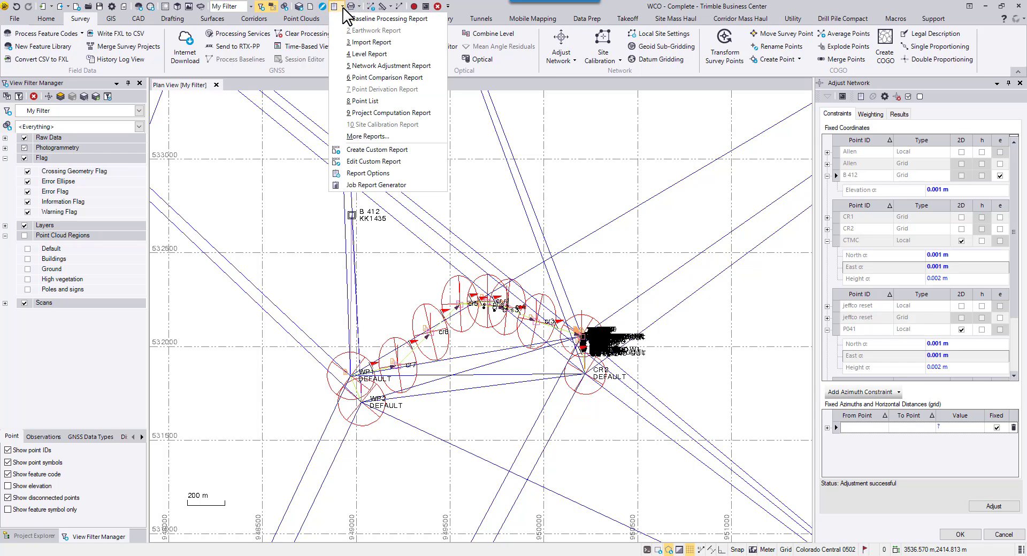
{"action": "left_click", "coordinate": [386, 151]}
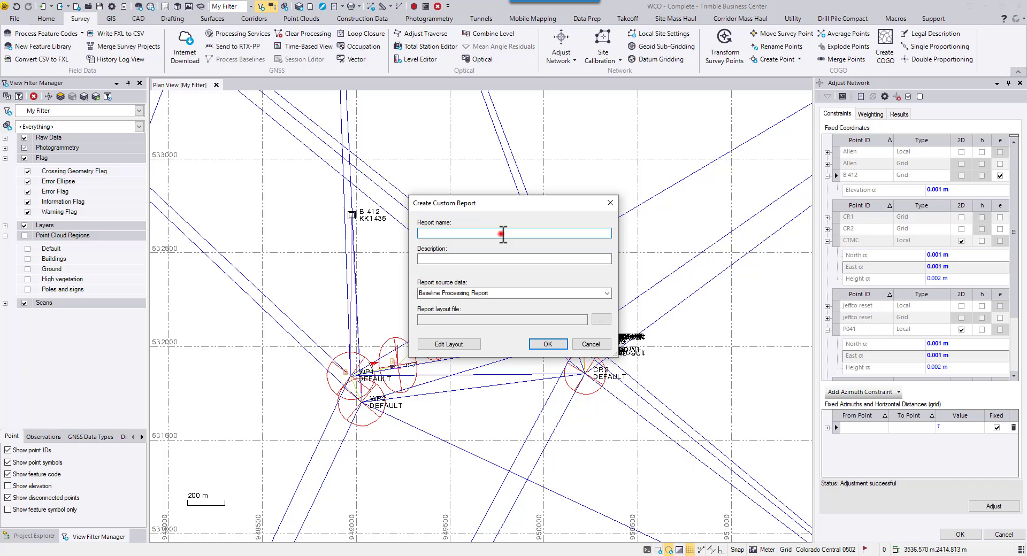
{"action": "left_click", "coordinate": [503, 234]}
{"action": "type", "text": "My Network Adjustment Report"}
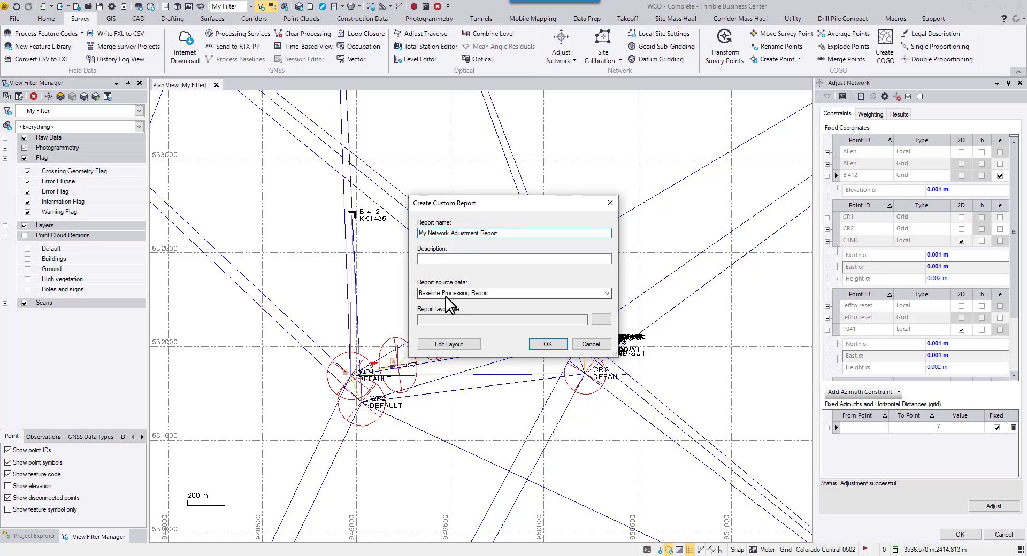
{"action": "left_click", "coordinate": [605, 293]}
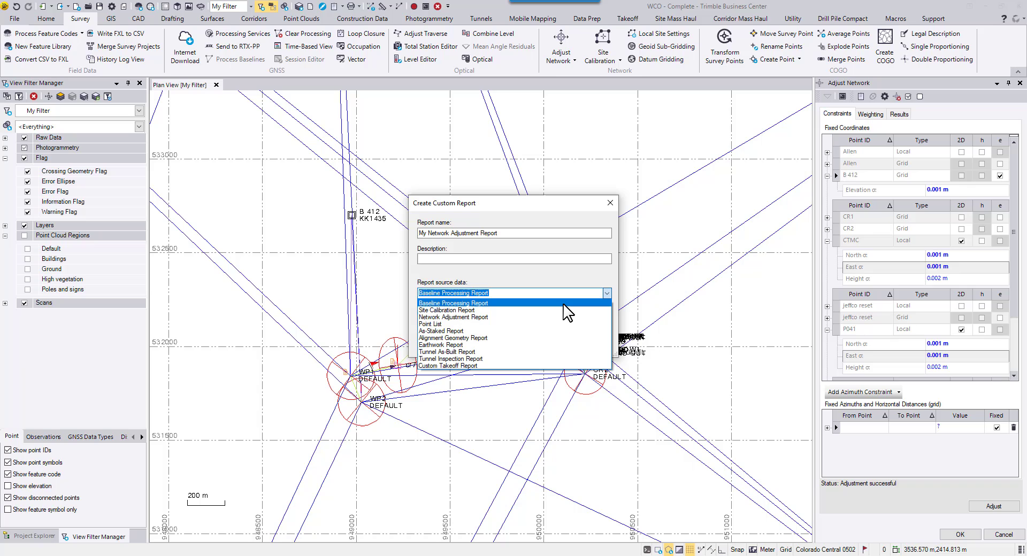
{"action": "left_click", "coordinate": [539, 316]}
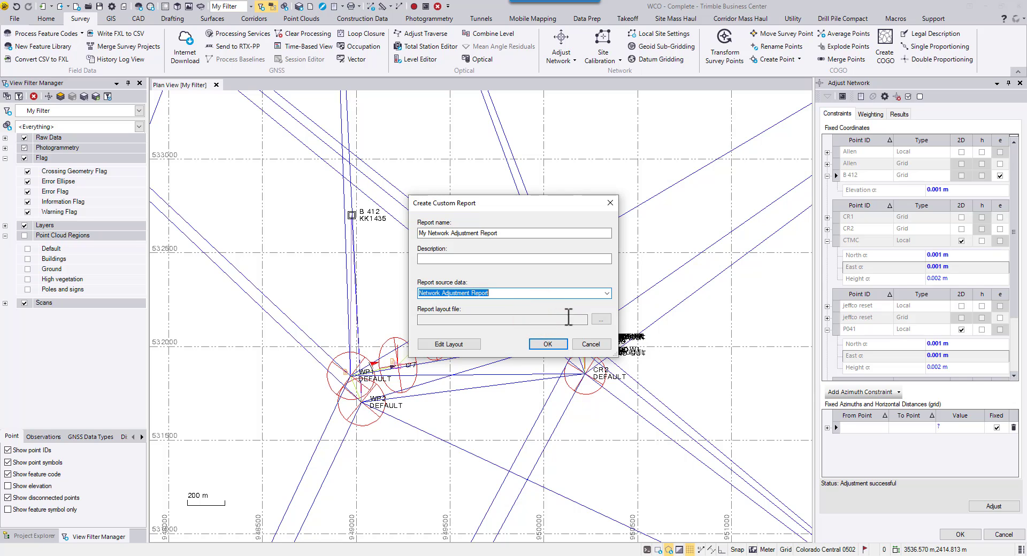
Step: Assign Custom Network Adjustment Report.docx as the report layout file and open that layout for editing in Word
{"action": "left_click", "coordinate": [603, 320]}
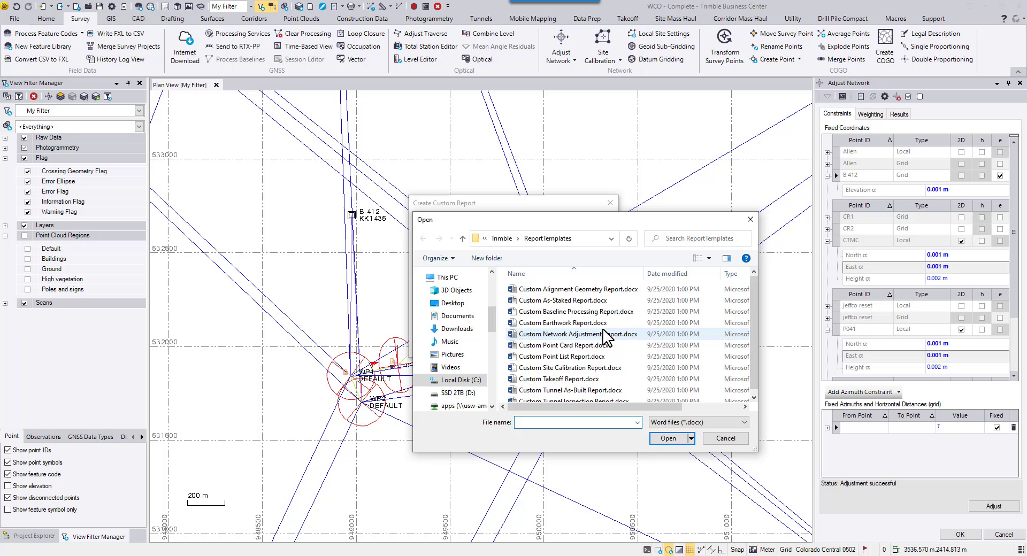
{"action": "left_click", "coordinate": [602, 333]}
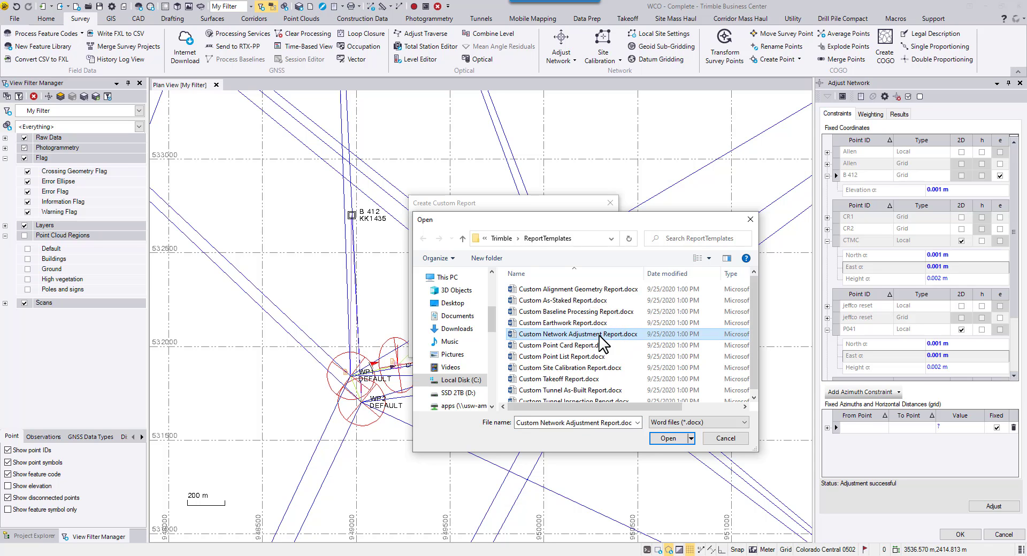
{"action": "left_click", "coordinate": [666, 437]}
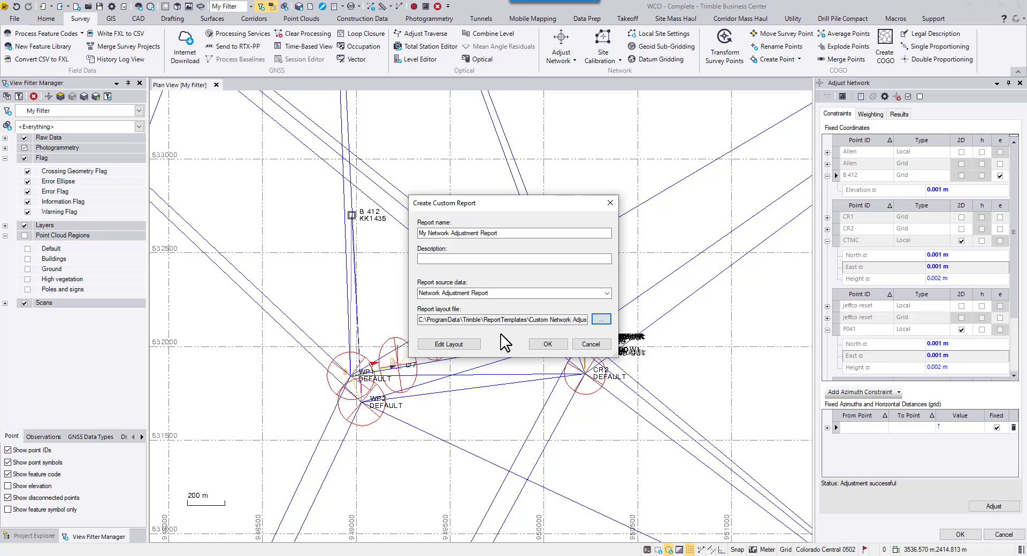
{"action": "left_click", "coordinate": [473, 342]}
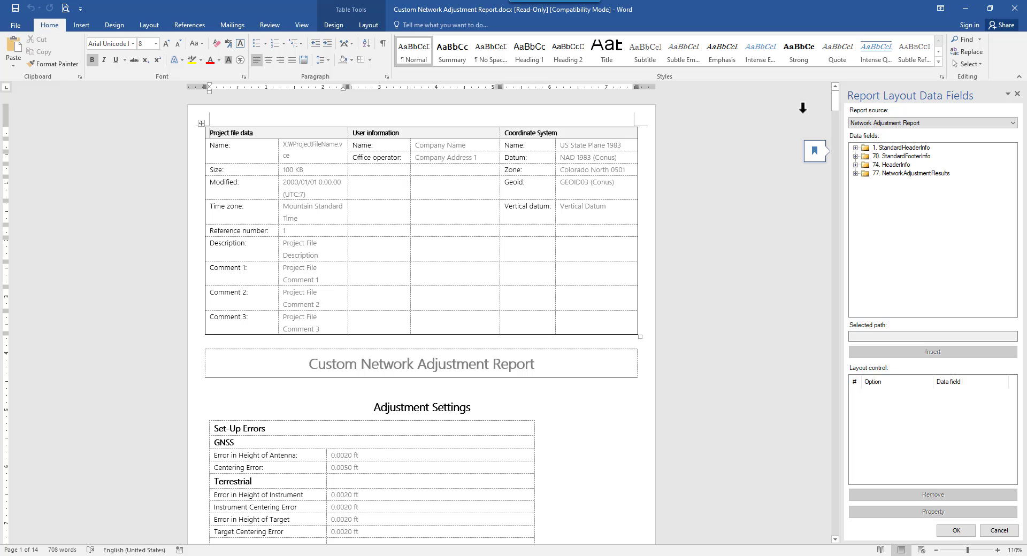
Step: Duplicate the Adjusted Total Station Observations (Unreduced) heading and table twice, directly below the original
{"action": "scroll", "coordinate": [574, 221], "scroll_direction": "down", "scroll_amount": 4}
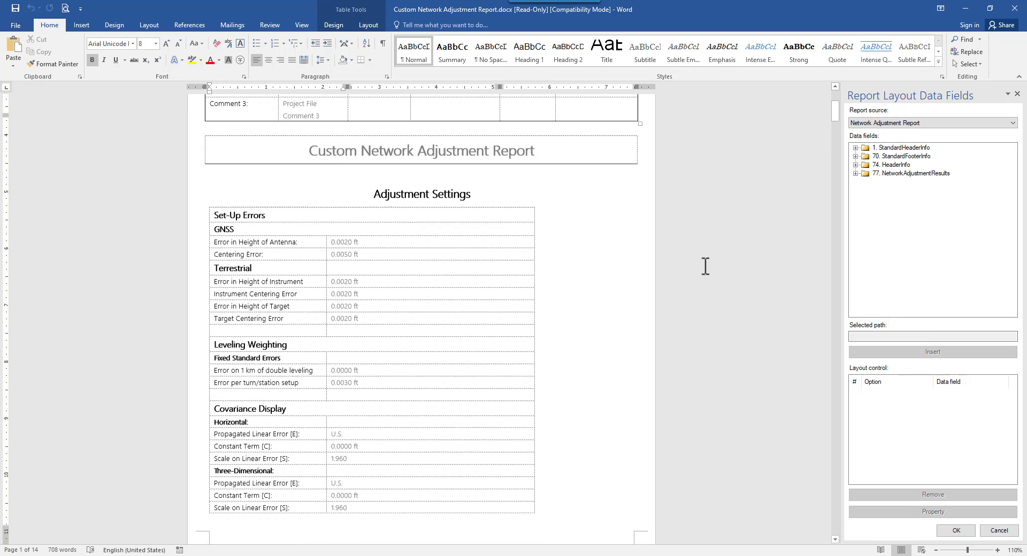
{"action": "left_click", "coordinate": [835, 114]}
{"action": "left_click_drag", "start_coordinate": [835, 114], "coordinate": [832, 431]}
{"action": "left_click", "coordinate": [834, 378]}
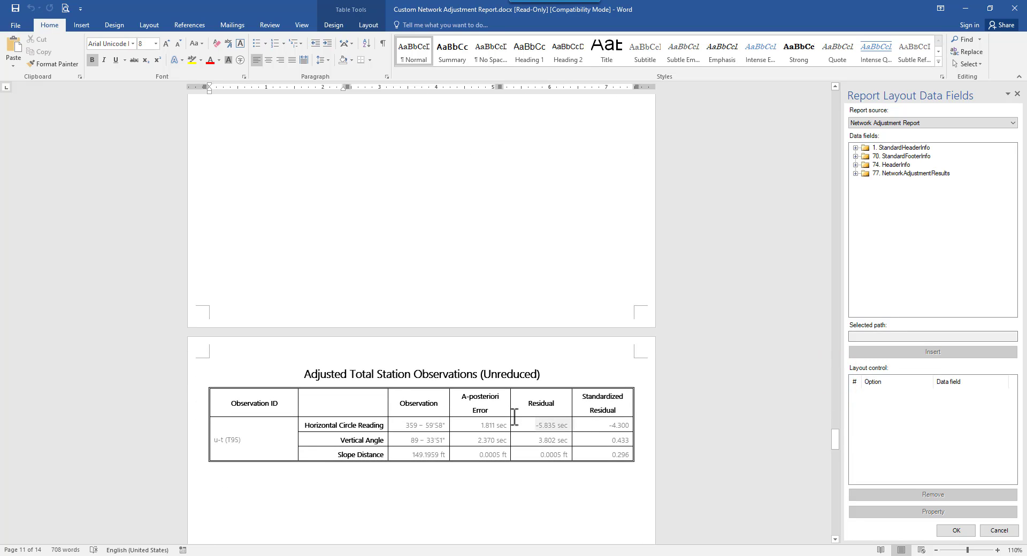
{"action": "scroll", "coordinate": [388, 396], "scroll_direction": "down", "scroll_amount": 3}
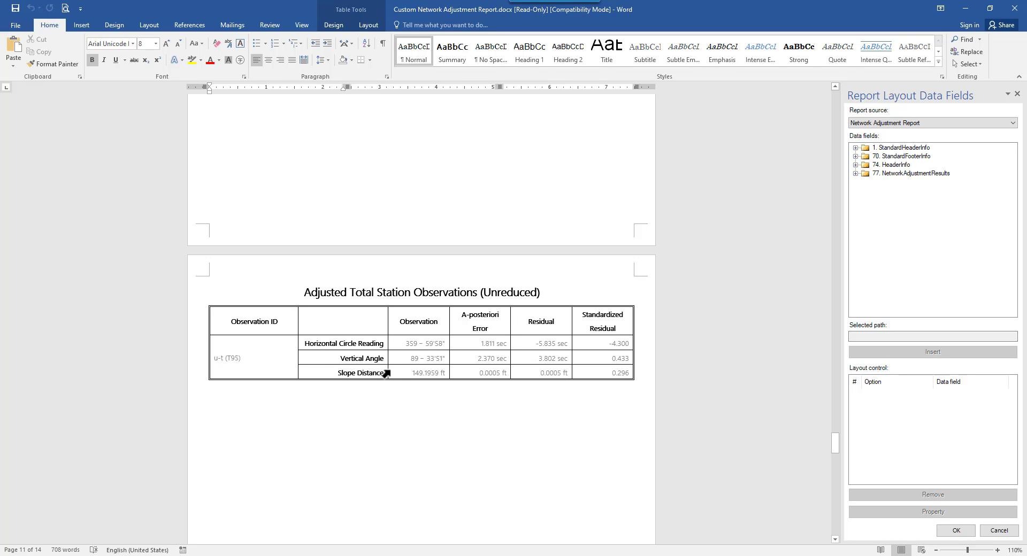
{"action": "left_click_drag", "start_coordinate": [305, 292], "coordinate": [644, 369]}
{"action": "key", "text": "ctrl+c"}
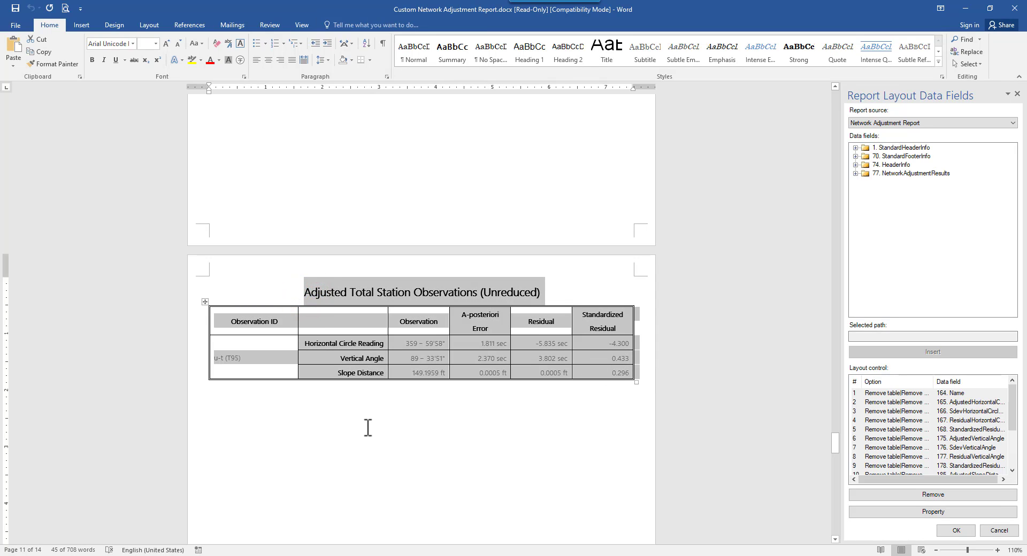
{"action": "left_click", "coordinate": [415, 392]}
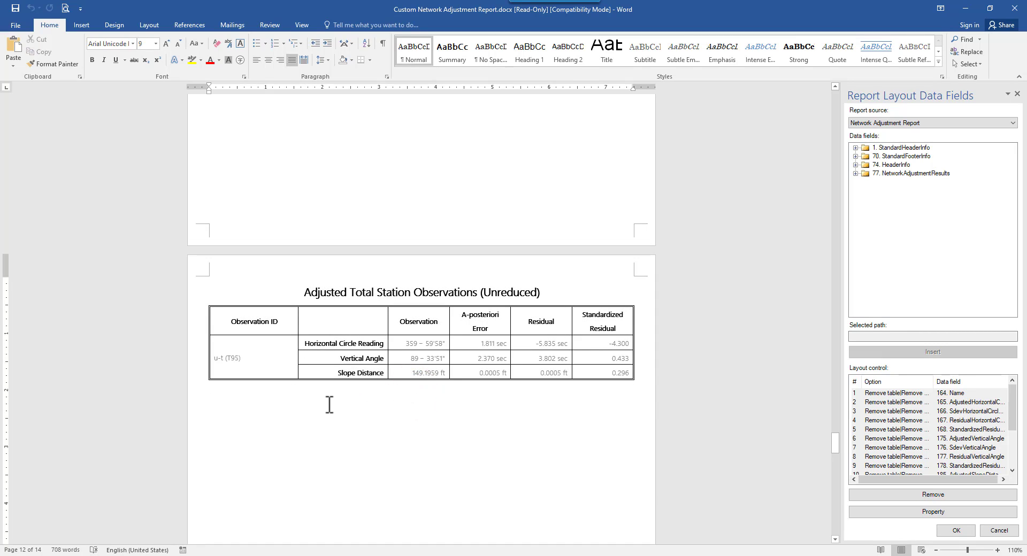
{"action": "key", "text": "ctrl+v"}
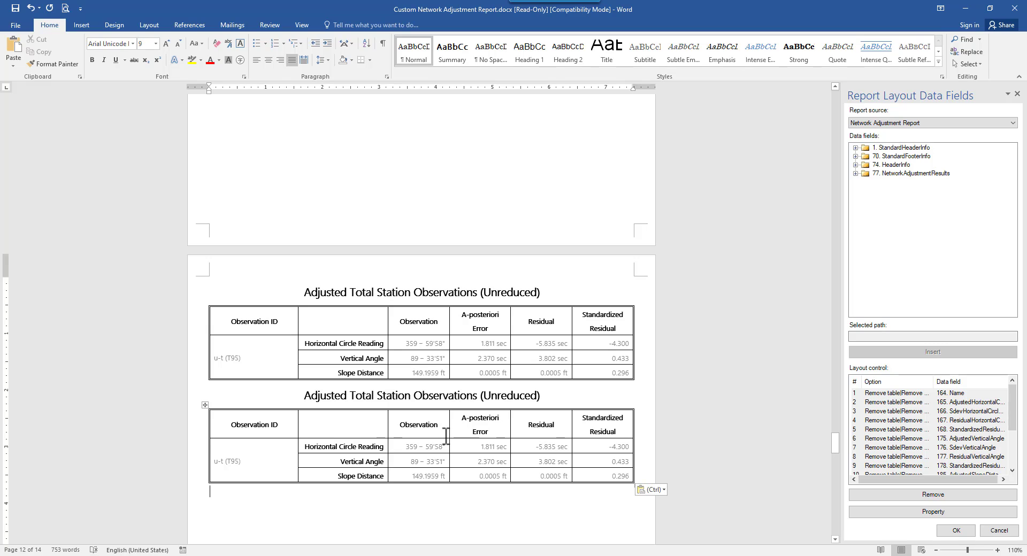
{"action": "key", "text": "ctrl+v"}
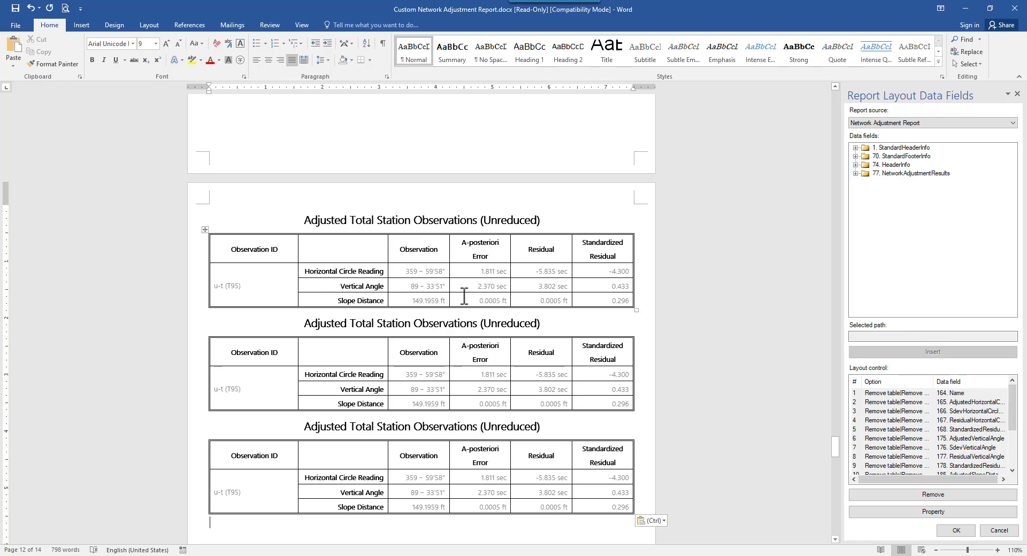
Step: Retitle the first of the three observation tables "Horizontal Circle Reading"
{"action": "left_click_drag", "start_coordinate": [308, 220], "coordinate": [541, 219]}
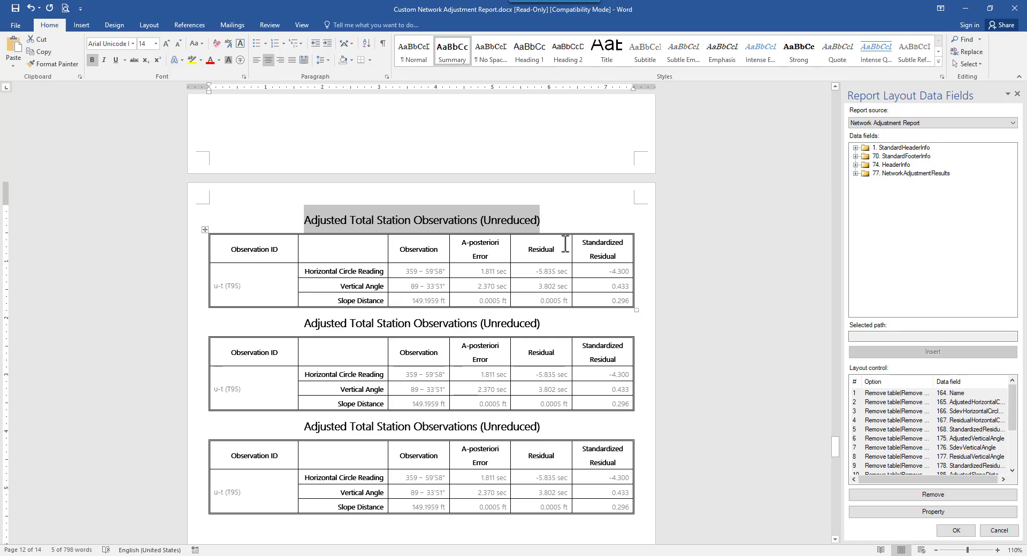
{"action": "type", "text": "Horizi"}
{"action": "key", "text": "BackSpace"}
{"action": "type", "text": "o"}
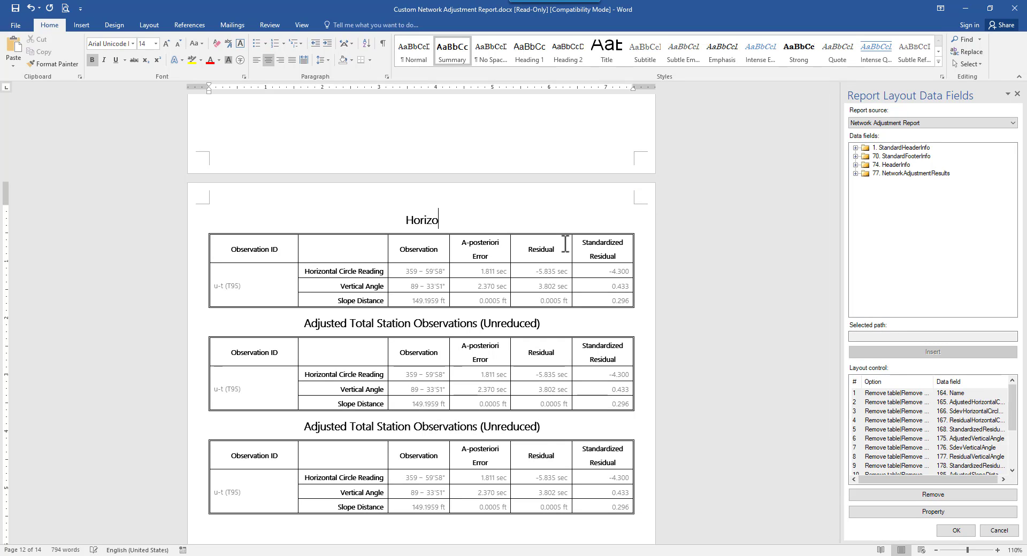
{"action": "type", "text": "ntal Cir"}
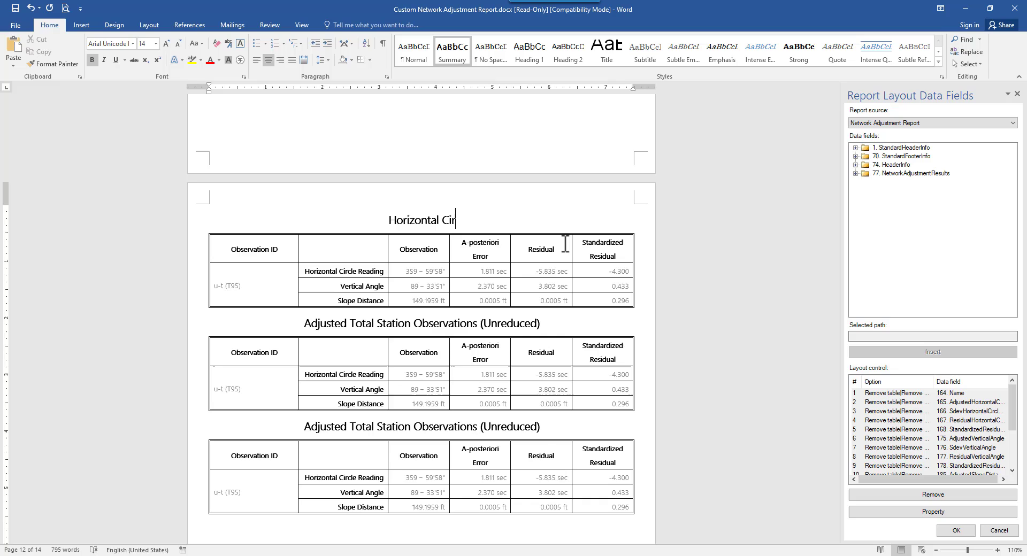
{"action": "type", "text": "cle reading"}
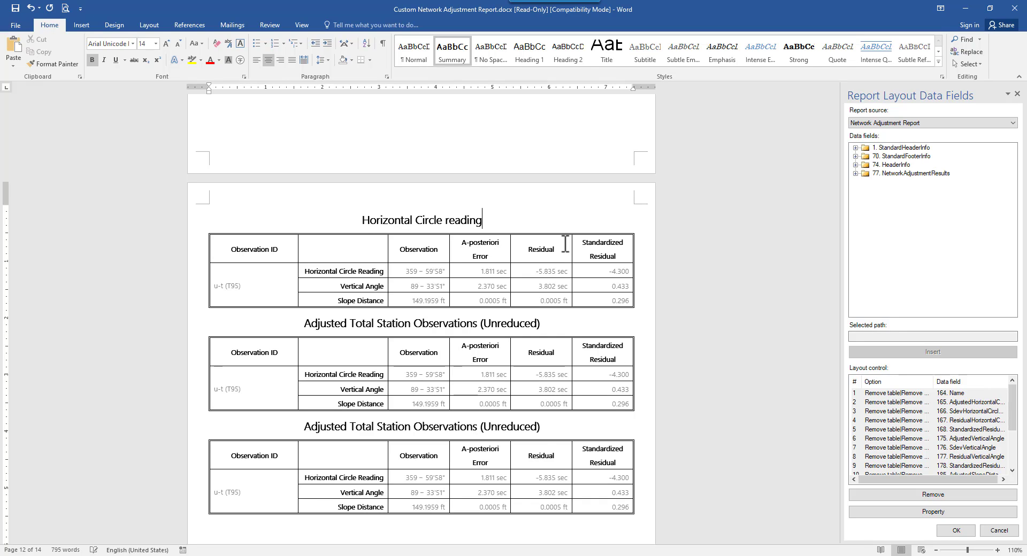
{"action": "left_click", "coordinate": [450, 218]}
{"action": "key", "text": "BackSpace"}
{"action": "type", "text": "R"}
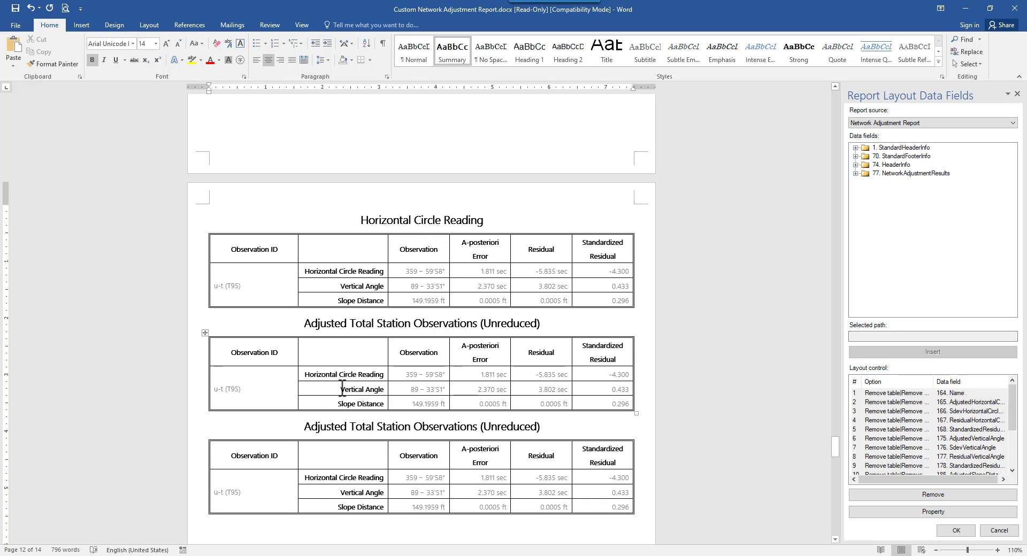
Step: Replace the second and third table headings with the row labels "Vertical Angle" and "Slope Distance" copied from the tables
{"action": "left_click_drag", "start_coordinate": [342, 389], "coordinate": [385, 389]}
{"action": "key", "text": "ctrl+c"}
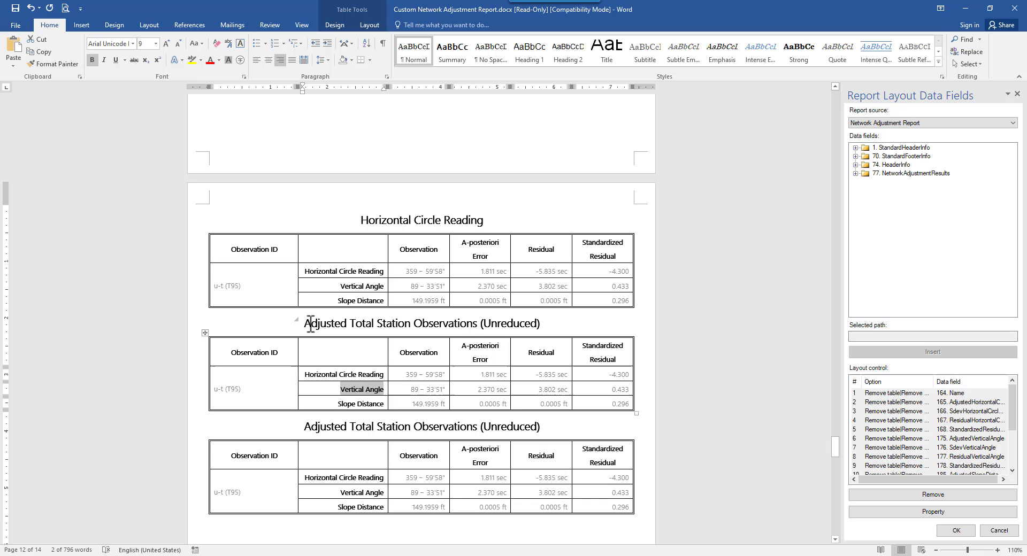
{"action": "left_click_drag", "start_coordinate": [310, 323], "coordinate": [543, 324]}
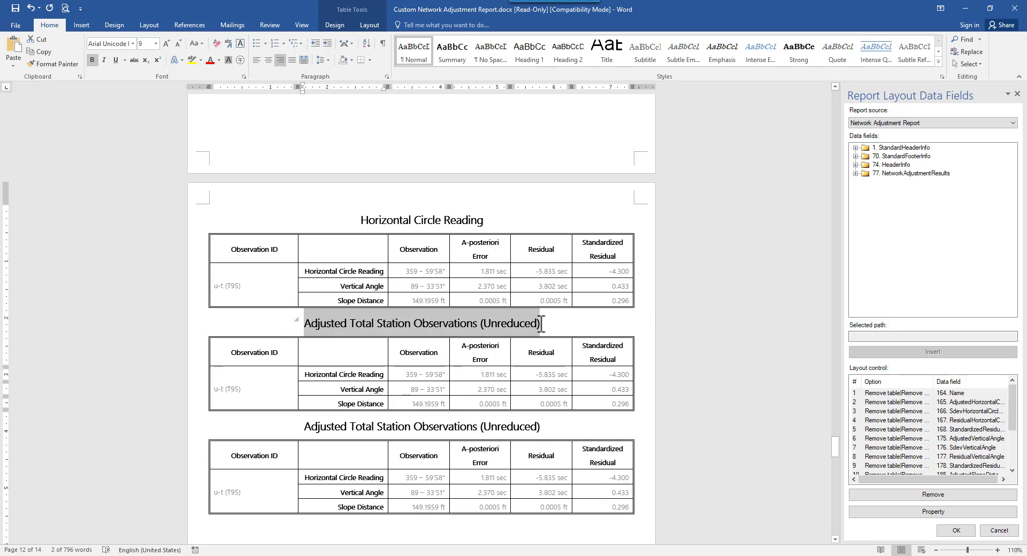
{"action": "key", "text": "ctrl+v"}
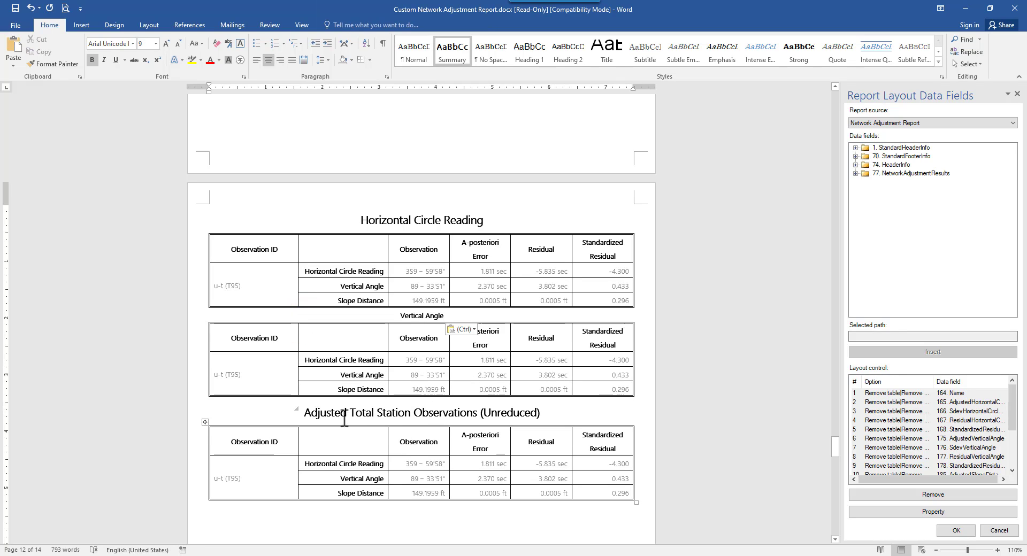
{"action": "triple_click", "coordinate": [340, 493]}
{"action": "key", "text": "ctrl+c"}
{"action": "left_click_drag", "start_coordinate": [342, 493], "coordinate": [543, 413]}
{"action": "key", "text": "ctrl+v"}
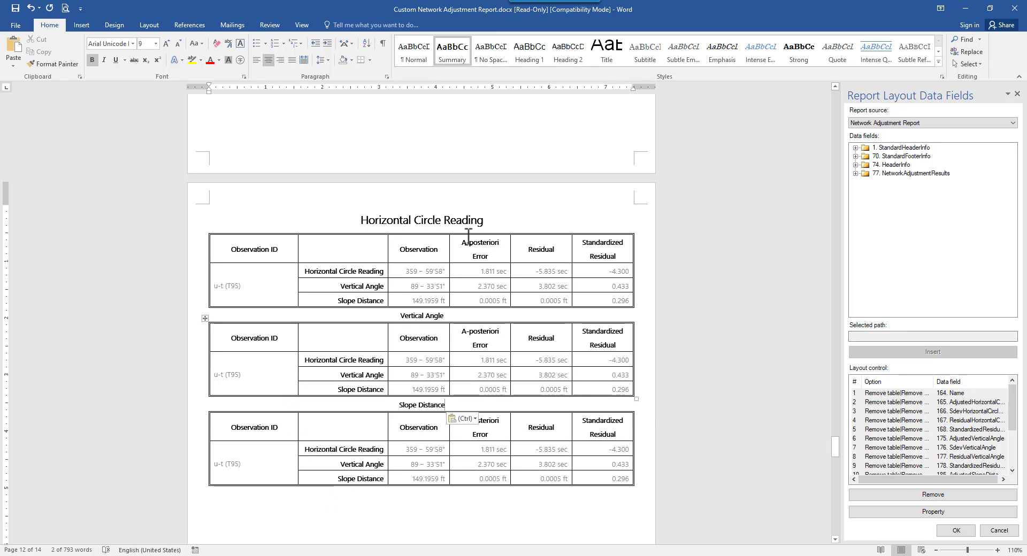
Step: Apply the Horizontal Circle Reading heading's formatting to the Vertical Angle and Slope Distance headings only
{"action": "left_click_drag", "start_coordinate": [433, 220], "coordinate": [395, 220]}
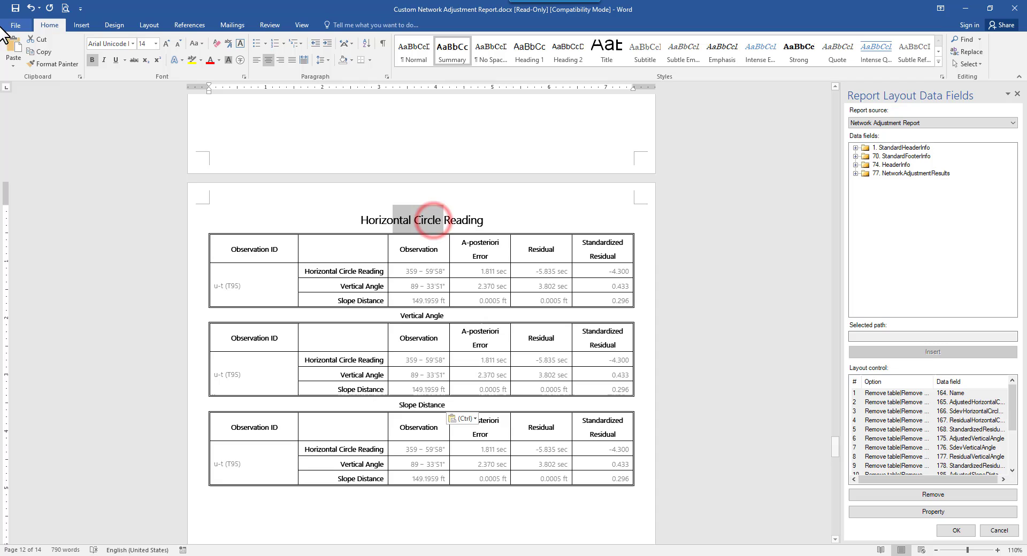
{"action": "left_click", "coordinate": [50, 63]}
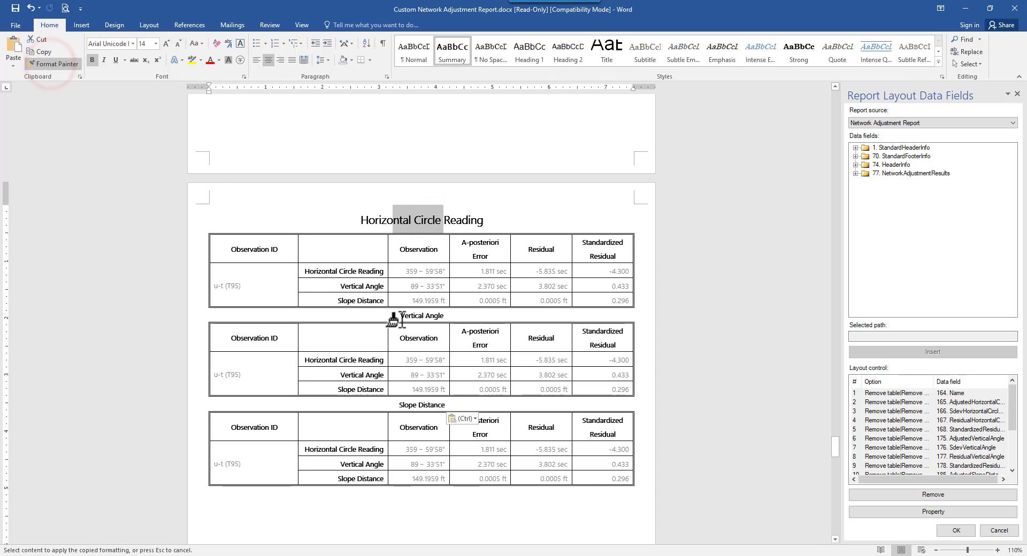
{"action": "left_click_drag", "start_coordinate": [398, 315], "coordinate": [444, 315]}
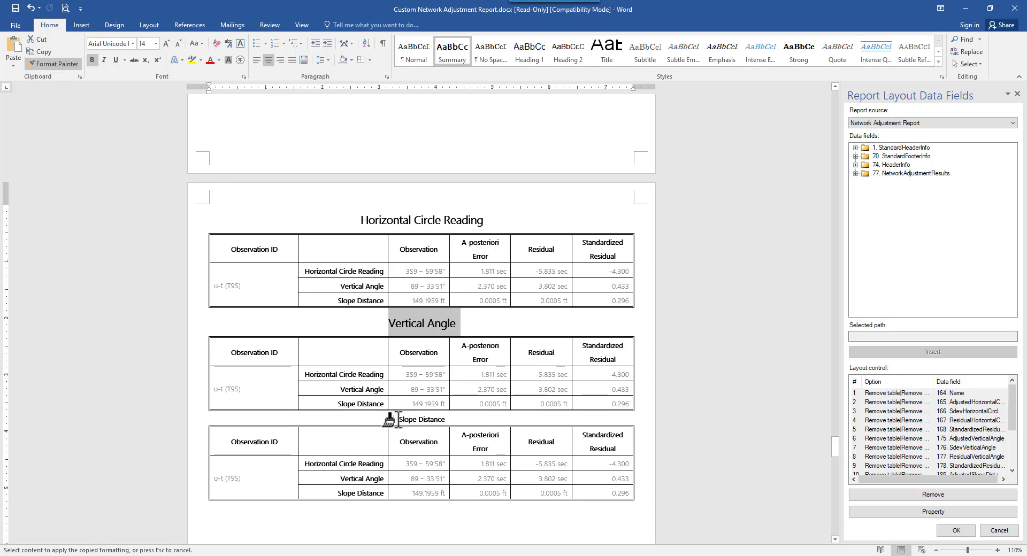
{"action": "left_click_drag", "start_coordinate": [399, 420], "coordinate": [445, 420]}
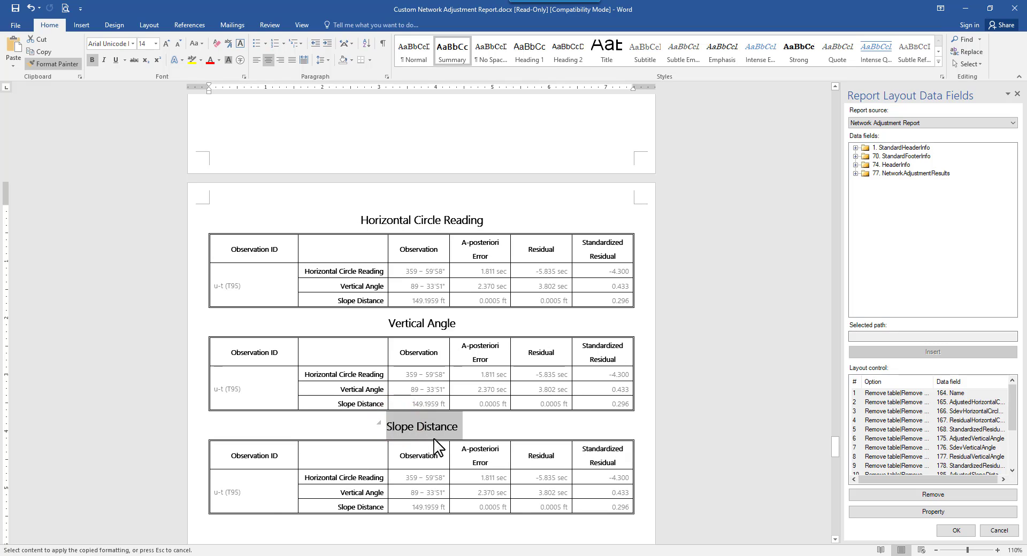
{"action": "left_click", "coordinate": [414, 457]}
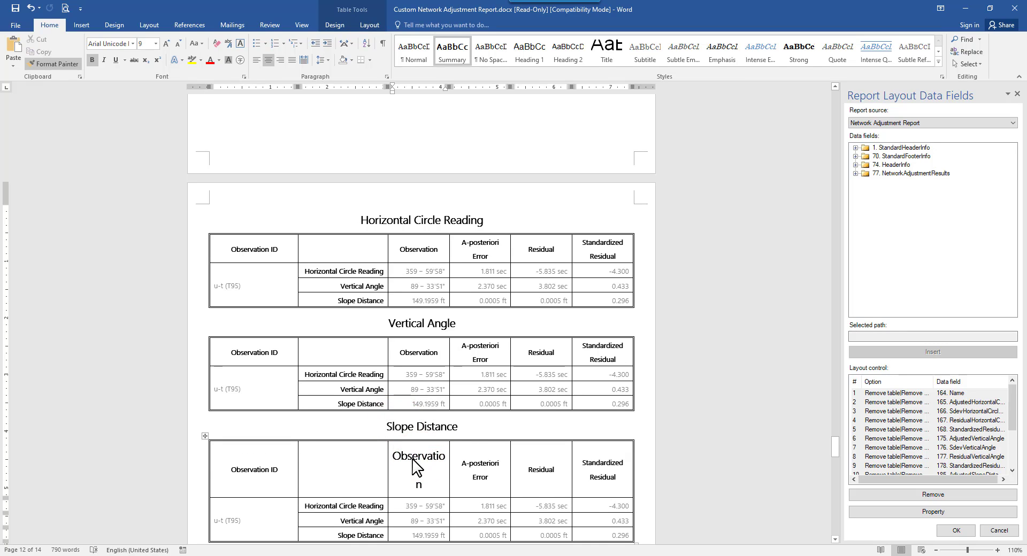
{"action": "key", "text": "ctrl+z"}
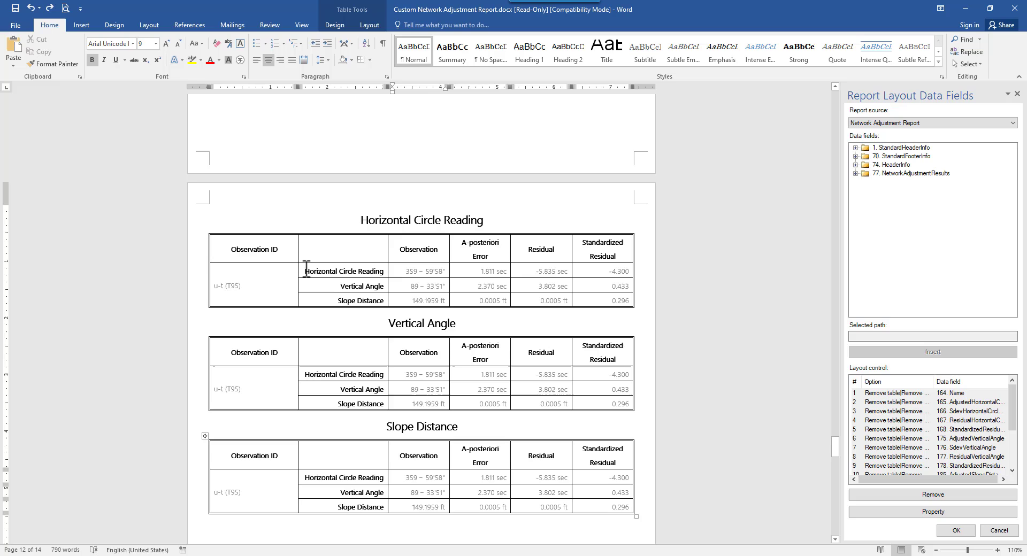
Step: Delete the entire Vertical Angle and Slope Distance rows from the Horizontal Circle Reading table
{"action": "left_click_drag", "start_coordinate": [306, 269], "coordinate": [459, 273]}
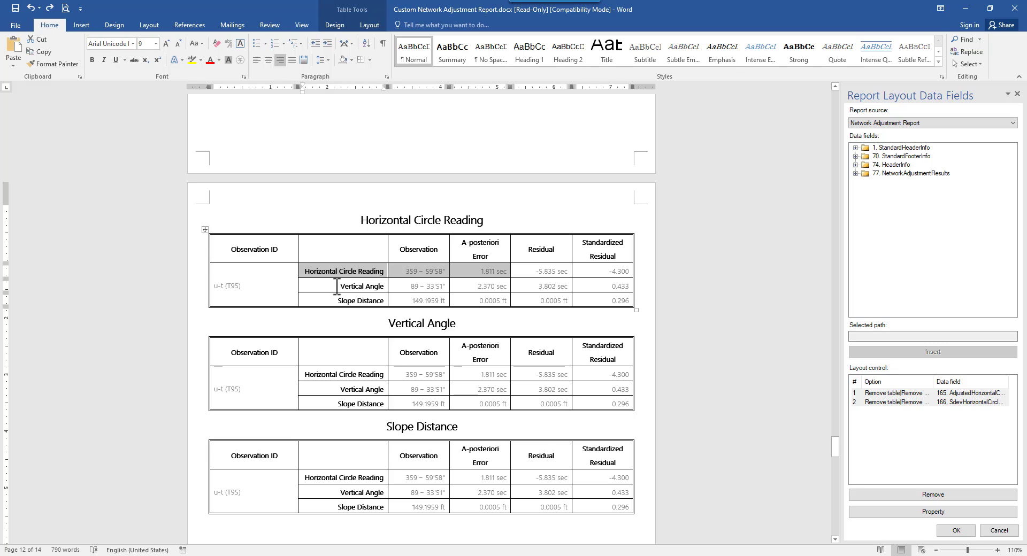
{"action": "left_click_drag", "start_coordinate": [340, 285], "coordinate": [621, 296]}
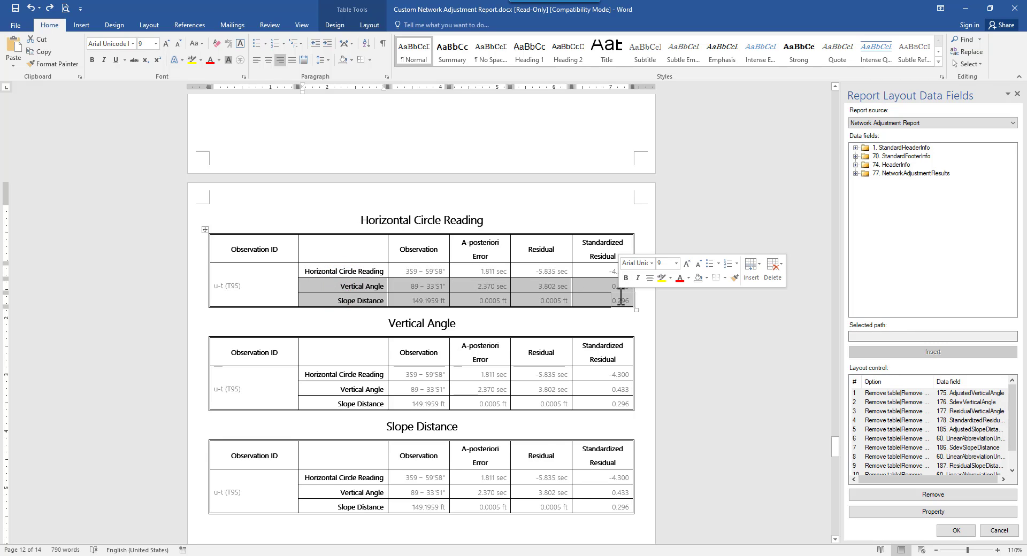
{"action": "right_click", "coordinate": [594, 299]}
{"action": "left_click", "coordinate": [633, 386]}
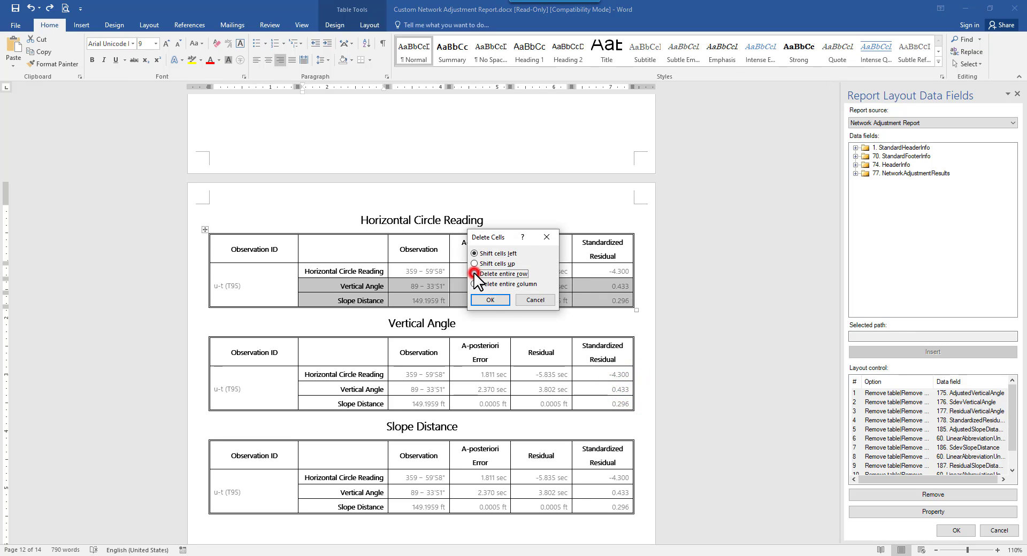
{"action": "left_click", "coordinate": [474, 273]}
{"action": "left_click", "coordinate": [490, 300]}
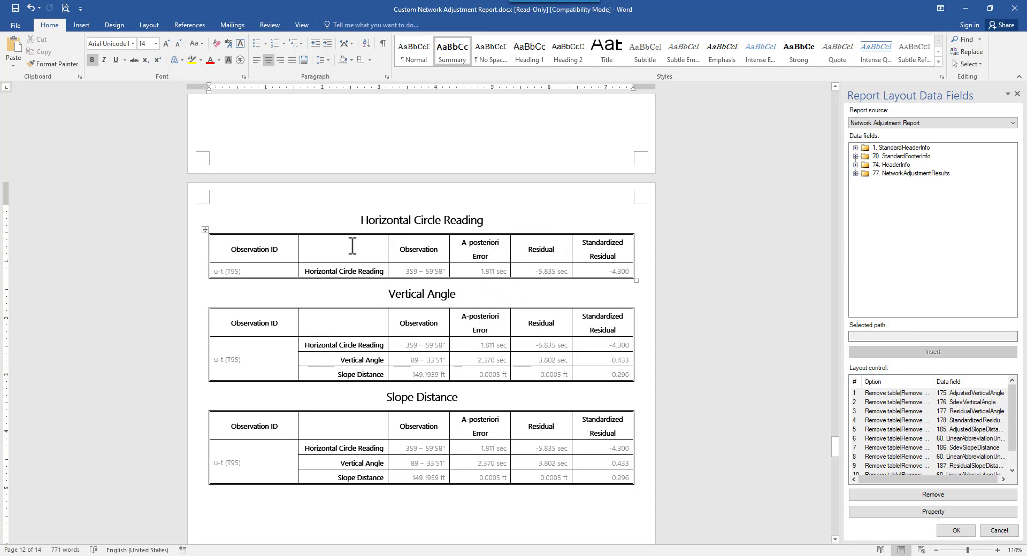
Step: Delete the row-label column from the Horizontal Circle Reading table and center the table on the page
{"action": "left_click", "coordinate": [335, 229]}
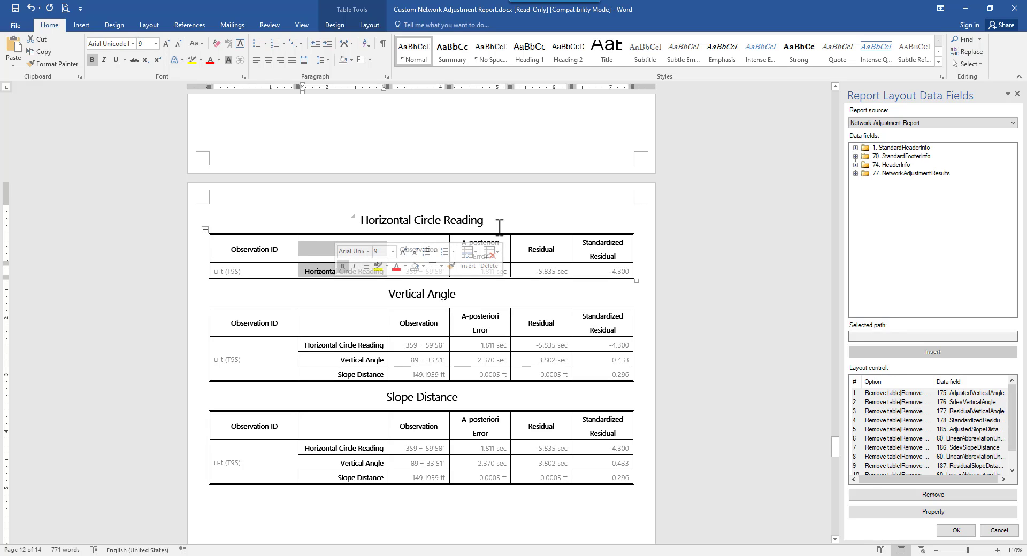
{"action": "right_click", "coordinate": [339, 229]}
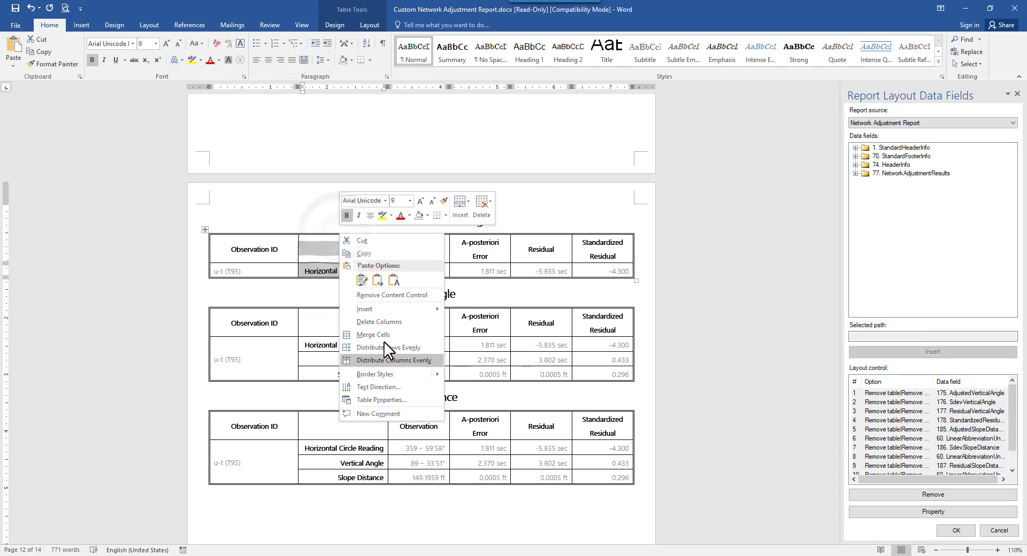
{"action": "left_click", "coordinate": [385, 317]}
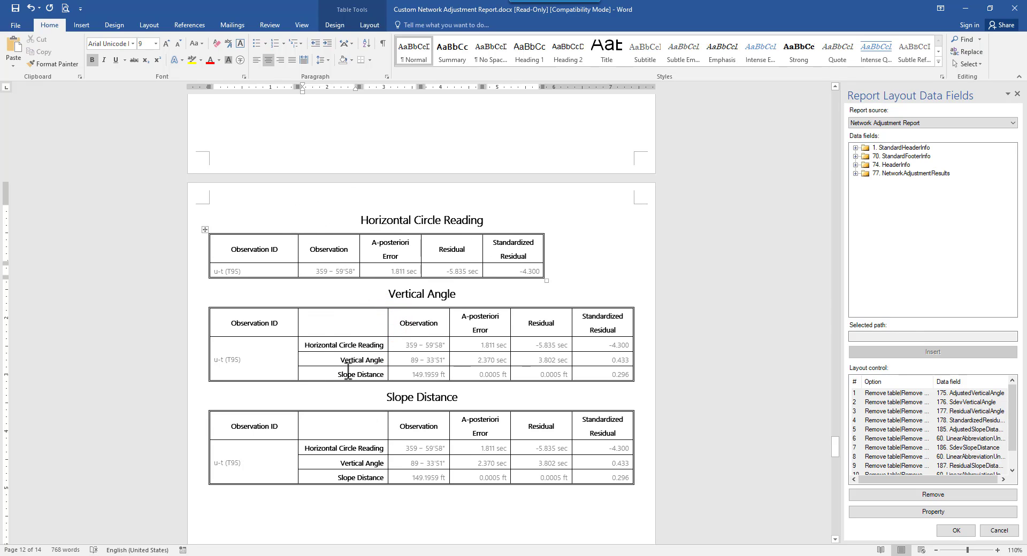
{"action": "left_click", "coordinate": [205, 229]}
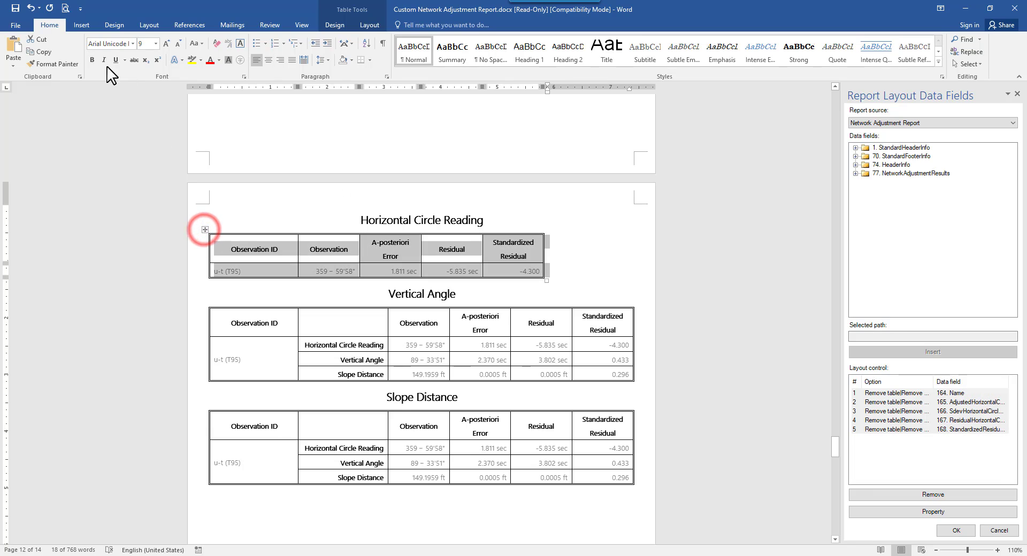
{"action": "left_click", "coordinate": [79, 25]}
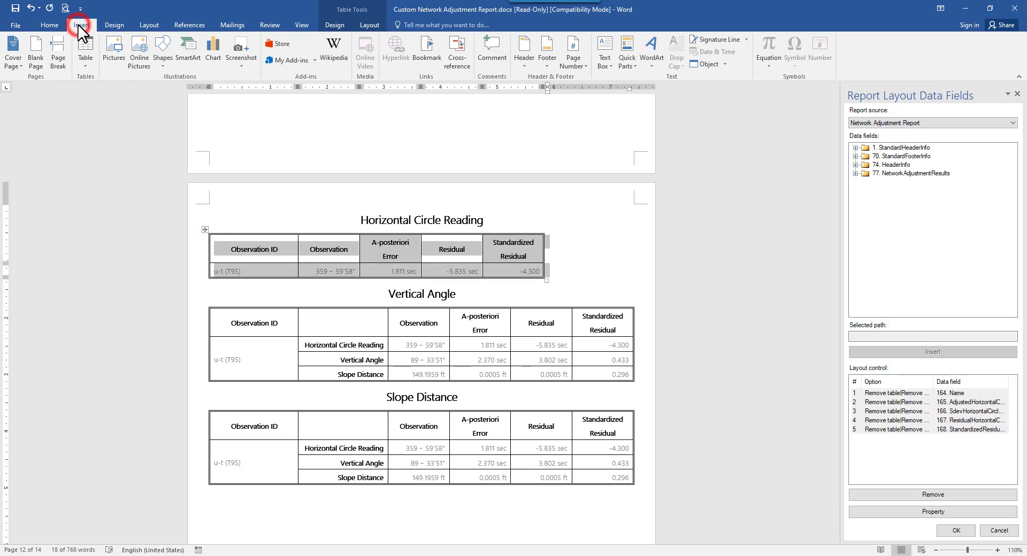
{"action": "left_click", "coordinate": [50, 25]}
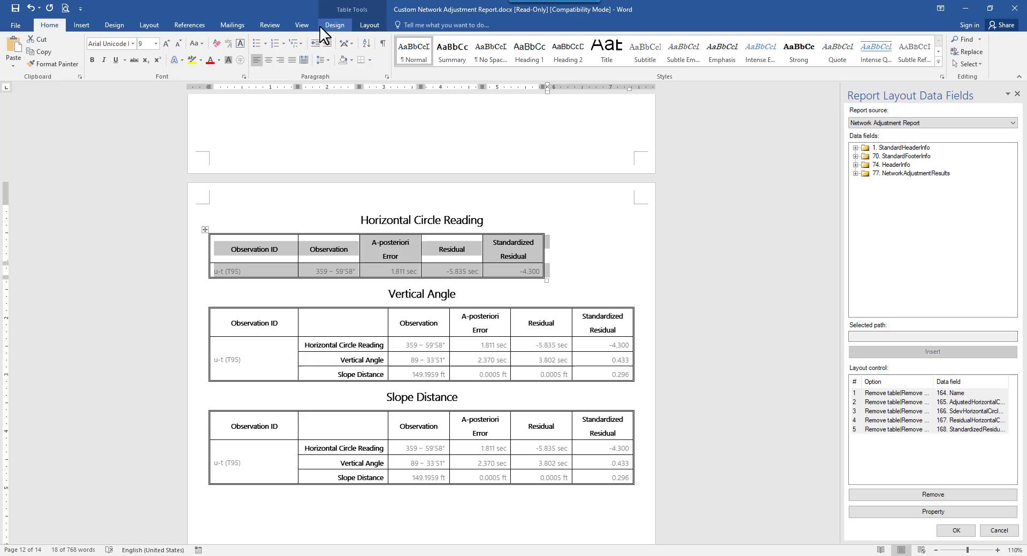
{"action": "left_click", "coordinate": [269, 60]}
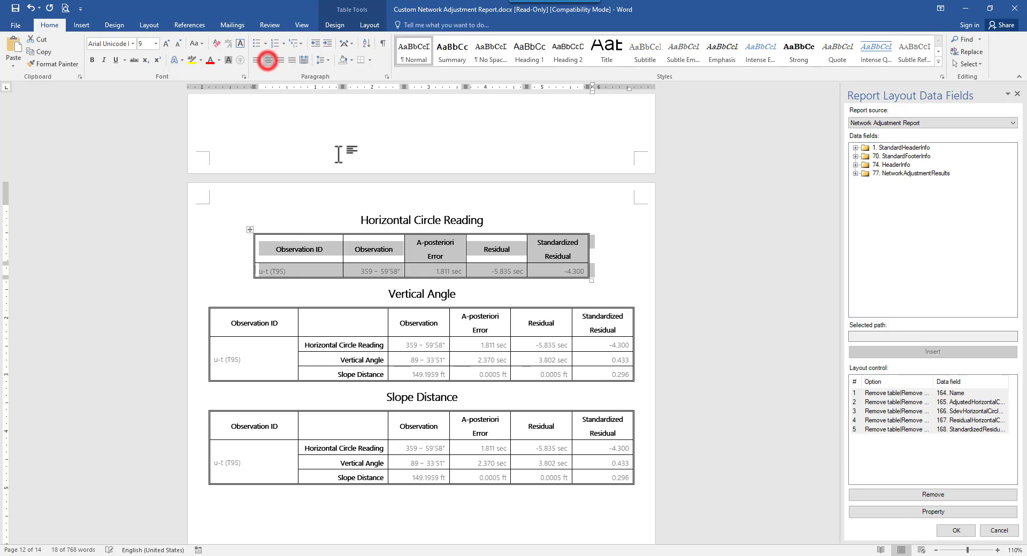
{"action": "left_click", "coordinate": [498, 401]}
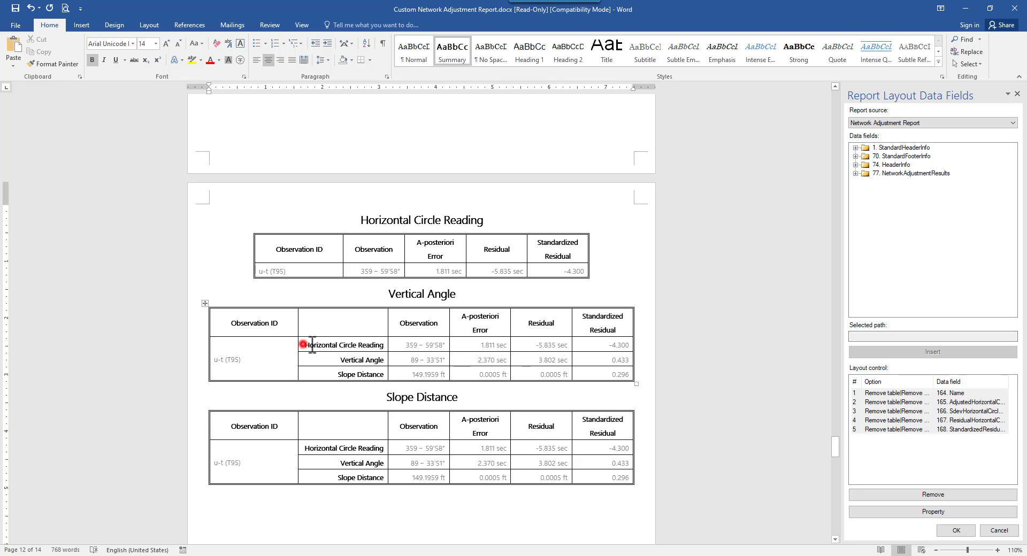
Step: Delete the Horizontal Circle Reading cells from the Vertical Angle table, shifting the cells below up and keeping the Observation ID
{"action": "left_click_drag", "start_coordinate": [312, 345], "coordinate": [618, 345]}
{"action": "right_click", "coordinate": [619, 347]}
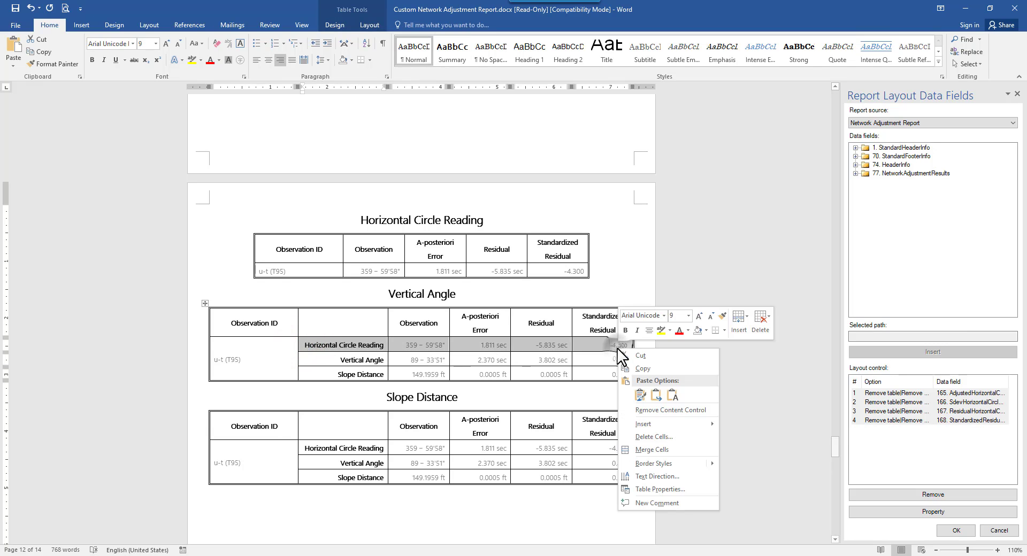
{"action": "left_click", "coordinate": [659, 436]}
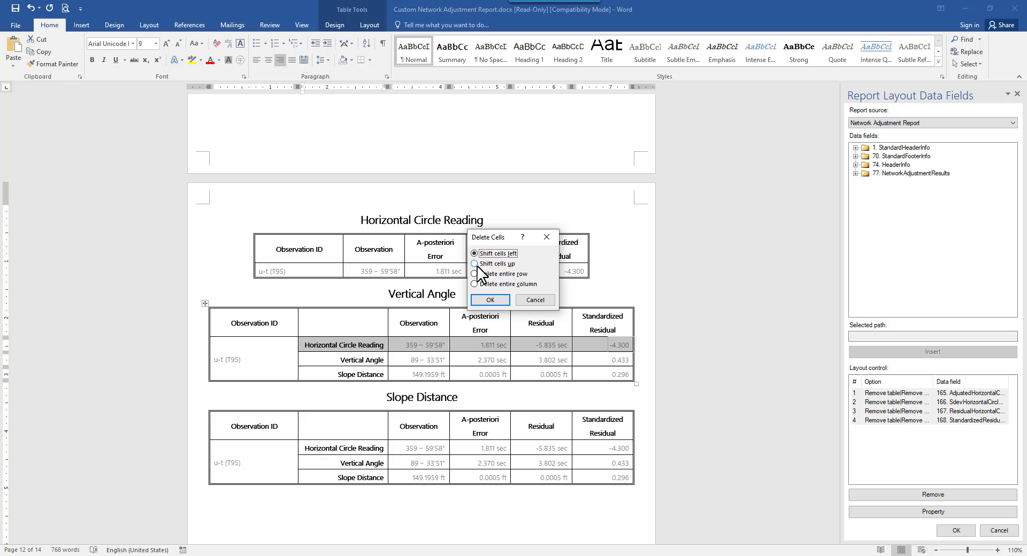
{"action": "left_click", "coordinate": [474, 263]}
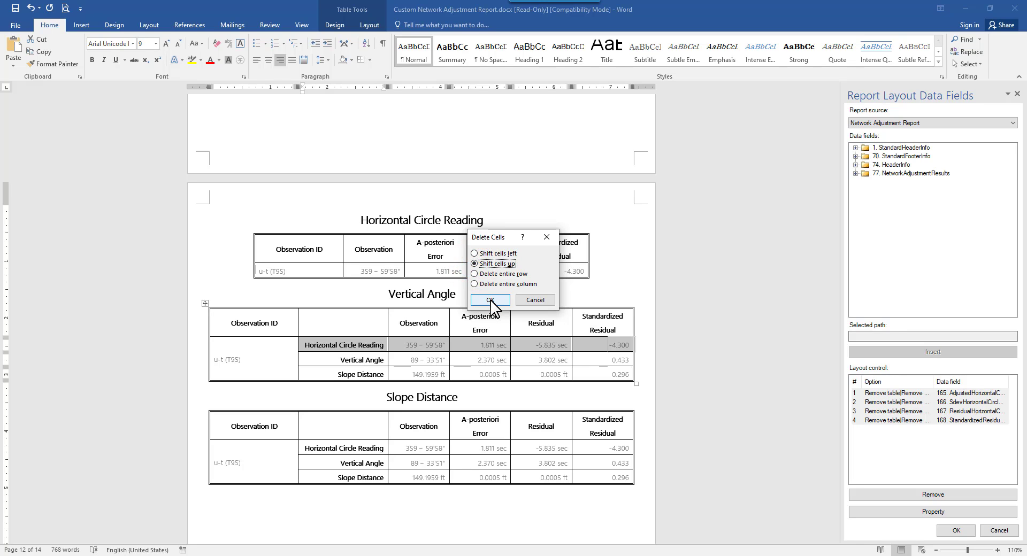
{"action": "left_click", "coordinate": [491, 300]}
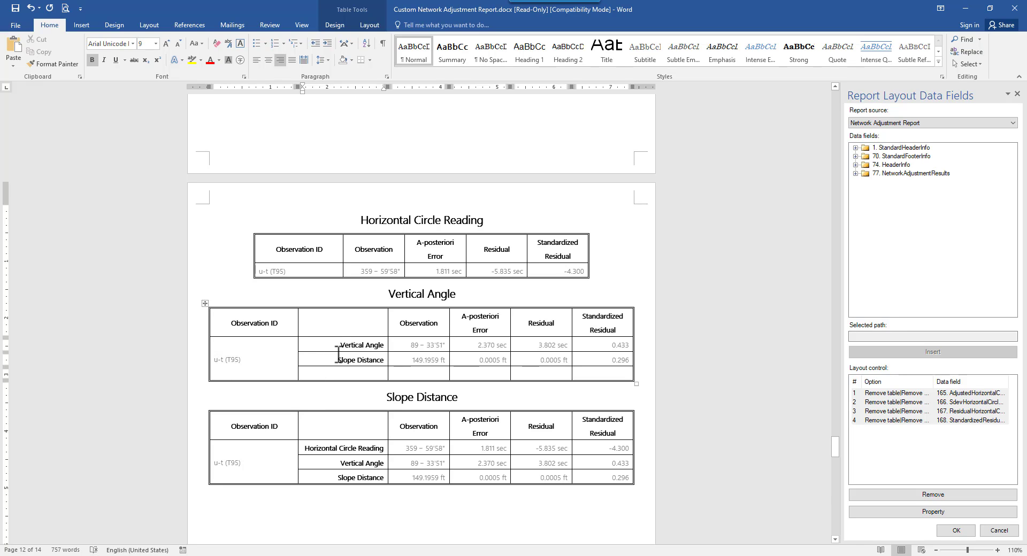
Step: Delete the entire Slope Distance row and the empty row below it from the Vertical Angle table
{"action": "left_click_drag", "start_coordinate": [336, 358], "coordinate": [624, 372]}
{"action": "right_click", "coordinate": [625, 367]}
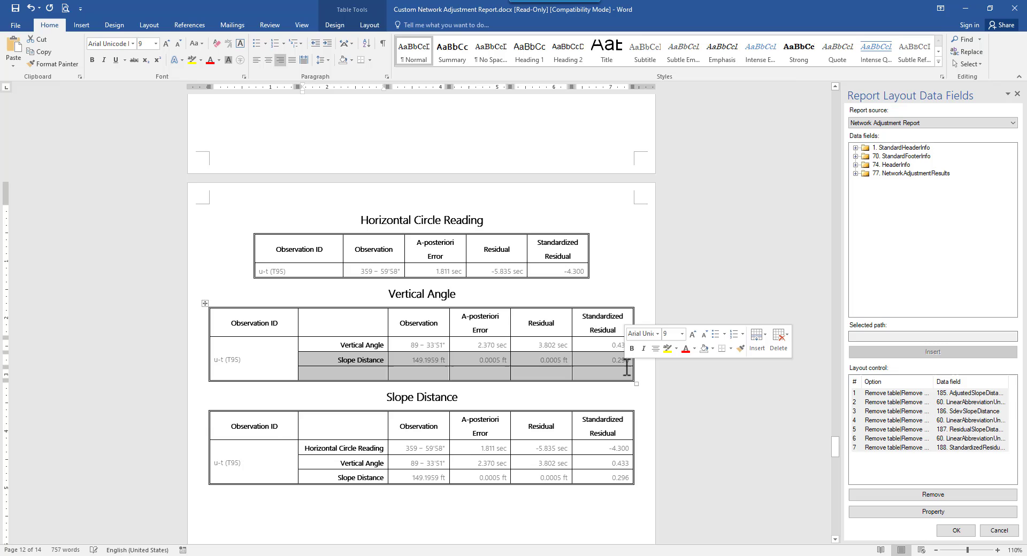
{"action": "left_click", "coordinate": [680, 457]}
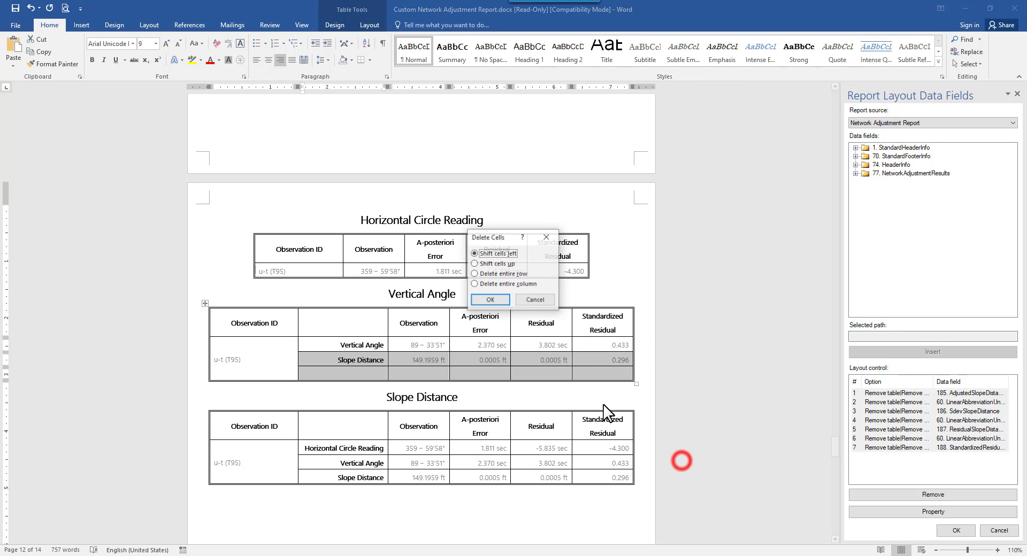
{"action": "left_click", "coordinate": [475, 274]}
{"action": "left_click", "coordinate": [494, 298]}
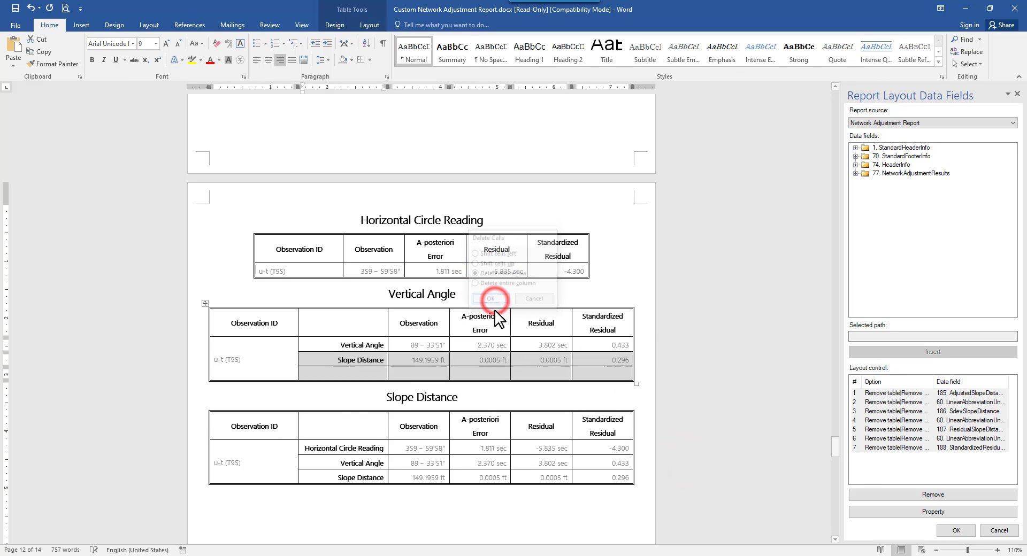
Step: Delete the row-label column from the Vertical Angle table and center the table on the page
{"action": "right_click", "coordinate": [340, 302]}
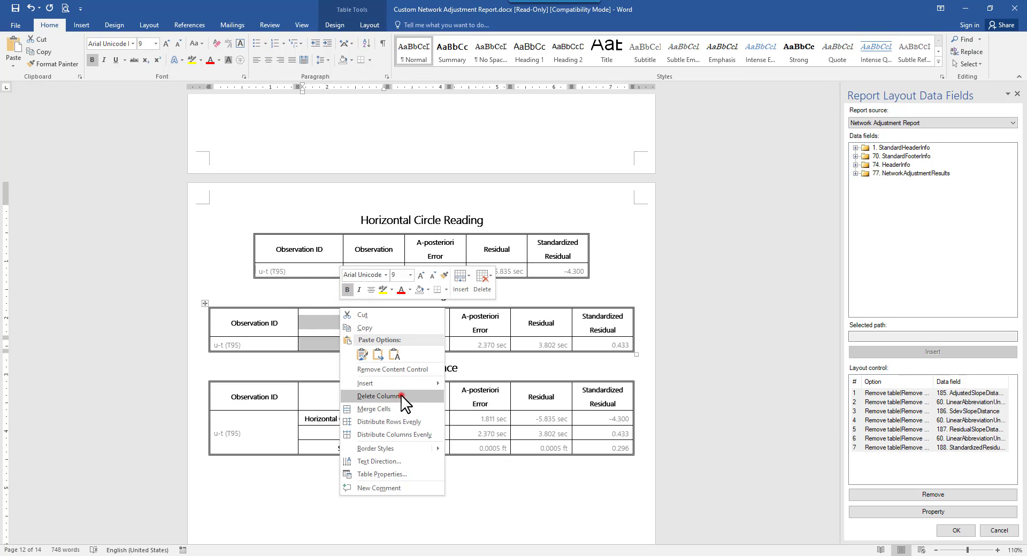
{"action": "left_click", "coordinate": [401, 397]}
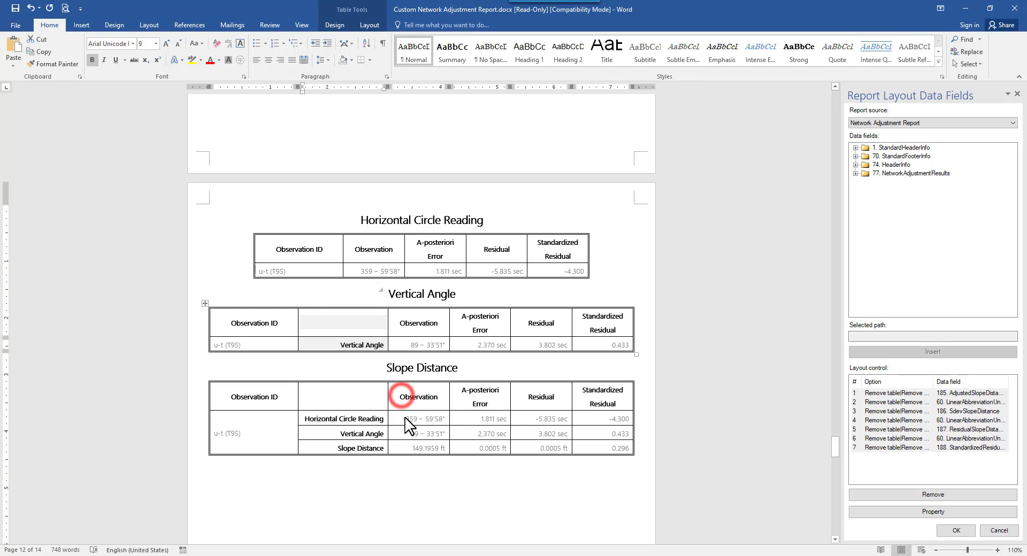
{"action": "left_click", "coordinate": [205, 304]}
{"action": "left_click", "coordinate": [268, 60]}
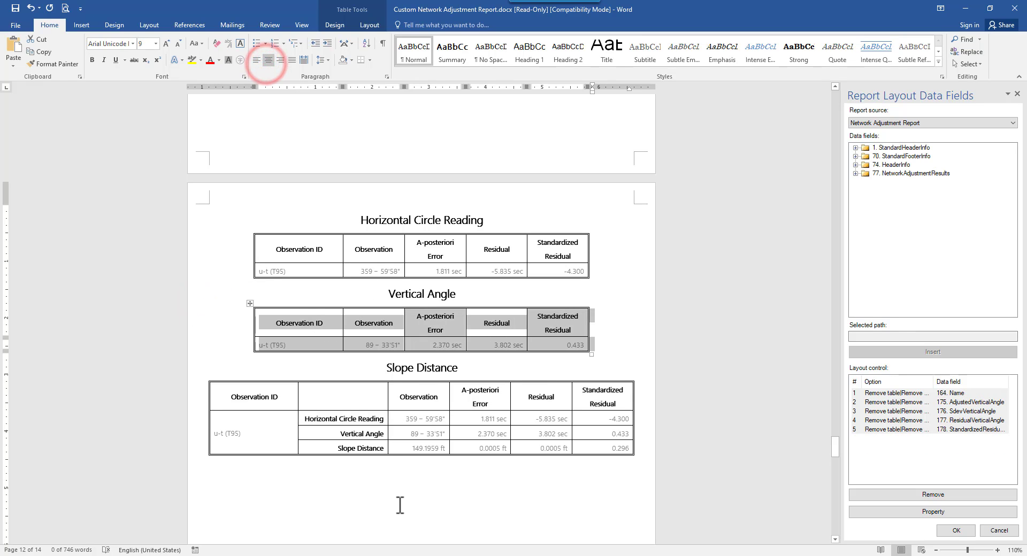
Step: Delete the Horizontal Circle Reading and Vertical Angle cells from the Slope Distance table, shifting the remaining cells up
{"action": "left_click_drag", "start_coordinate": [306, 420], "coordinate": [629, 436]}
{"action": "right_click", "coordinate": [630, 436]}
{"action": "left_click", "coordinate": [677, 355]}
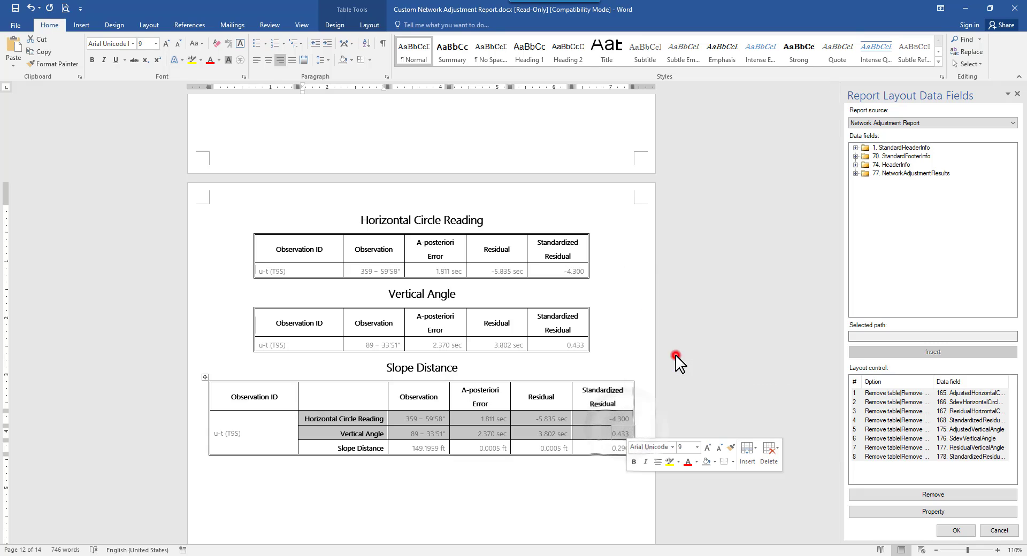
{"action": "left_click", "coordinate": [475, 264]}
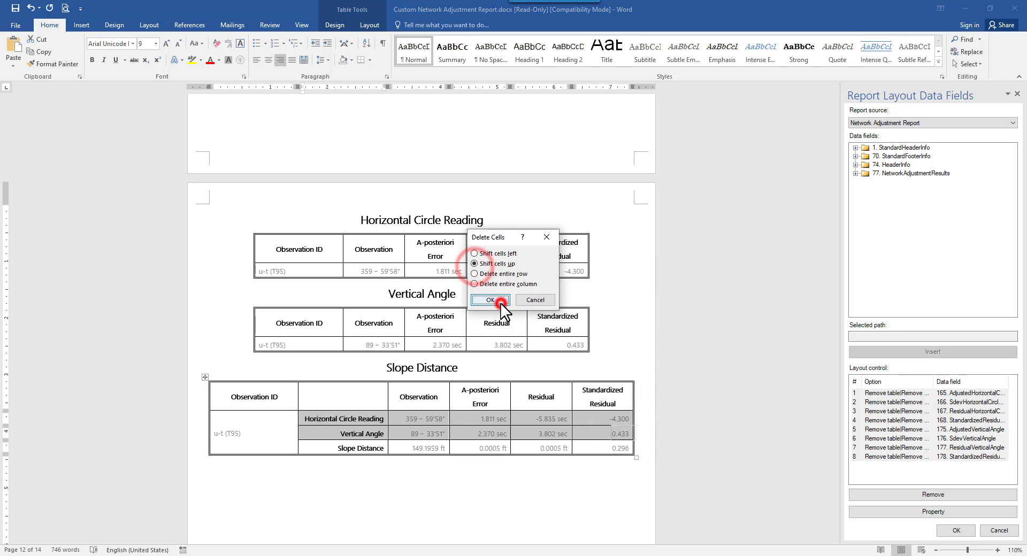
{"action": "left_click", "coordinate": [498, 301]}
Step: Delete the two entire empty rows under the Slope Distance row in the Slope Distance table
{"action": "left_click_drag", "start_coordinate": [337, 432], "coordinate": [615, 450]}
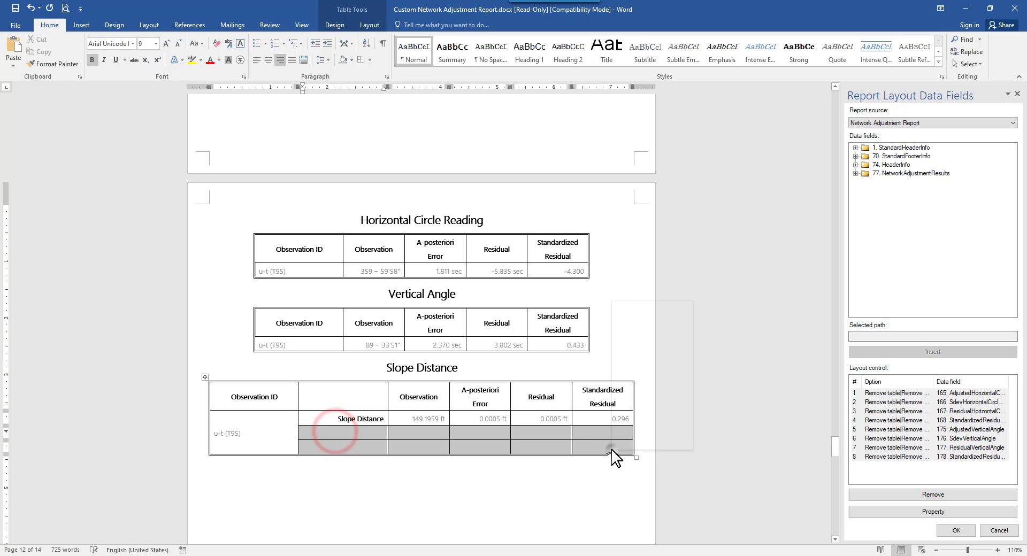
{"action": "right_click", "coordinate": [614, 451]}
{"action": "left_click", "coordinate": [672, 377]}
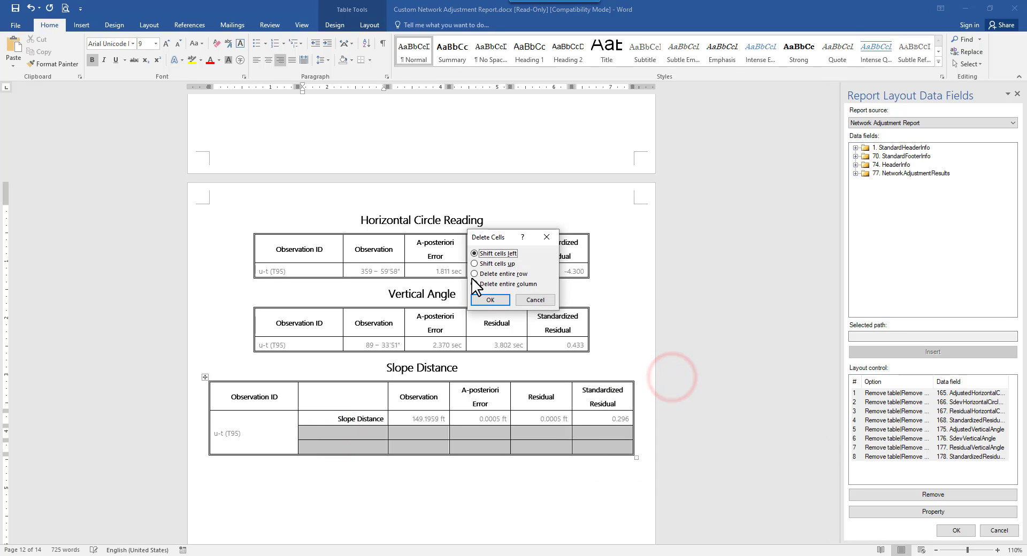
{"action": "left_click", "coordinate": [490, 299]}
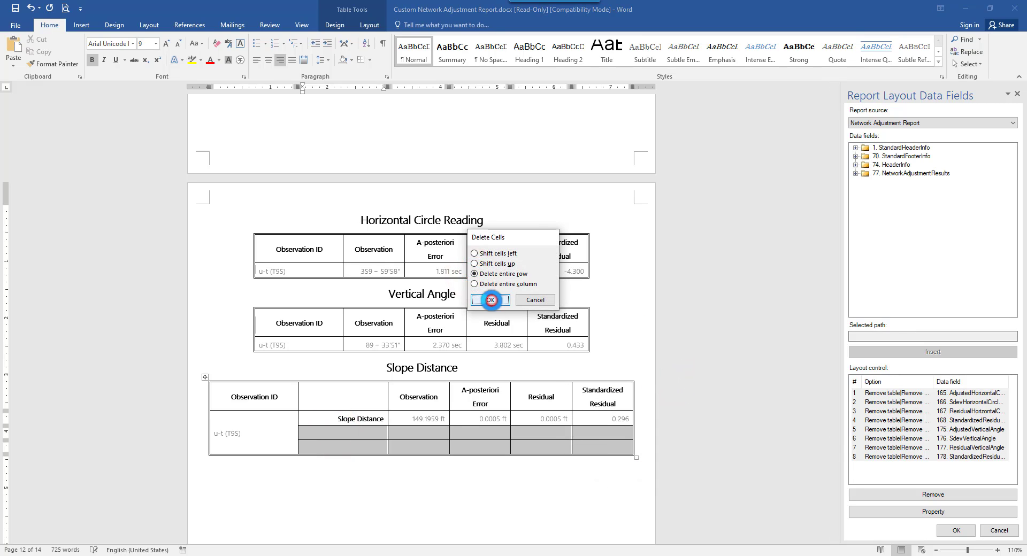
Step: Delete the row-label column from the Slope Distance table and center the table on the page
{"action": "right_click", "coordinate": [339, 377]}
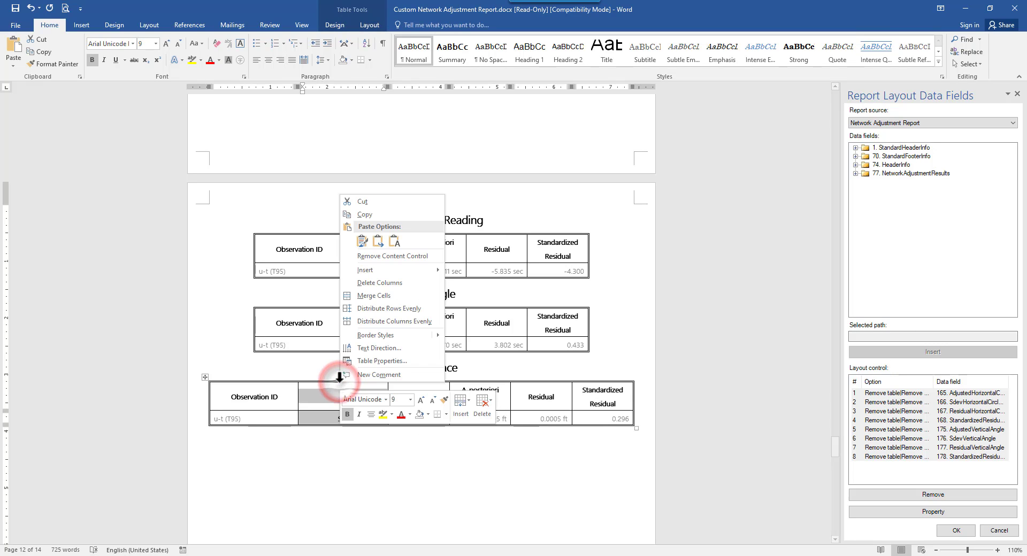
{"action": "left_click", "coordinate": [378, 282]}
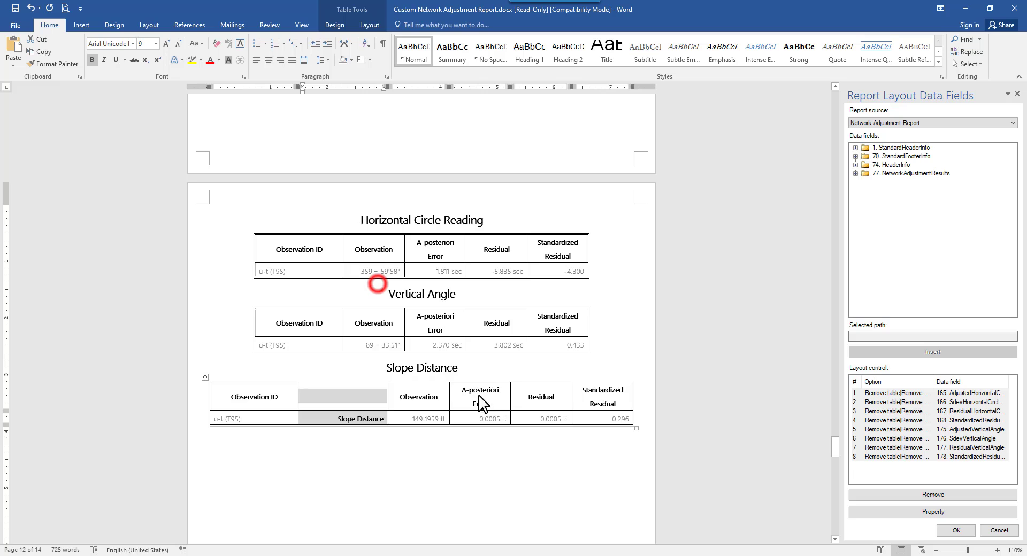
{"action": "left_click", "coordinate": [206, 377]}
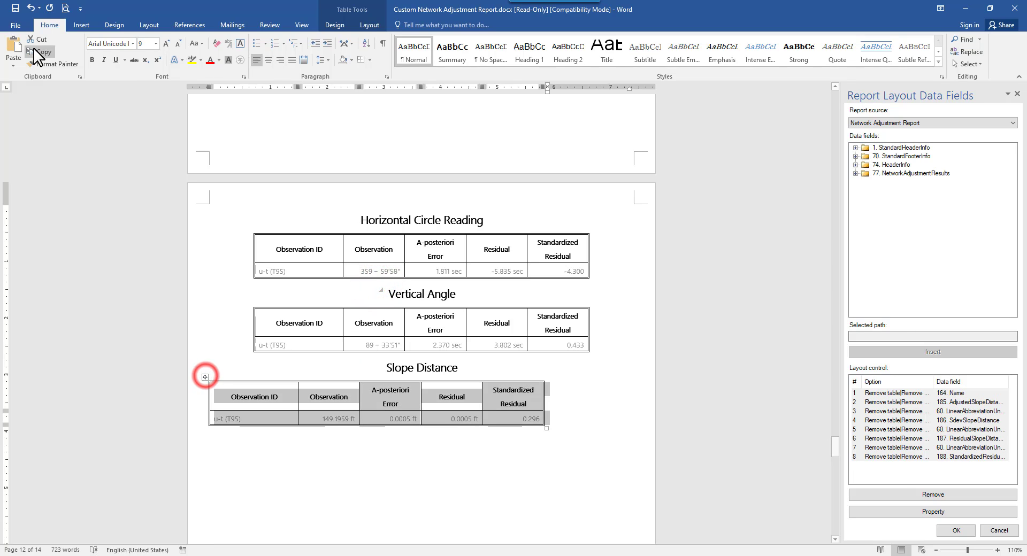
{"action": "left_click", "coordinate": [48, 63]}
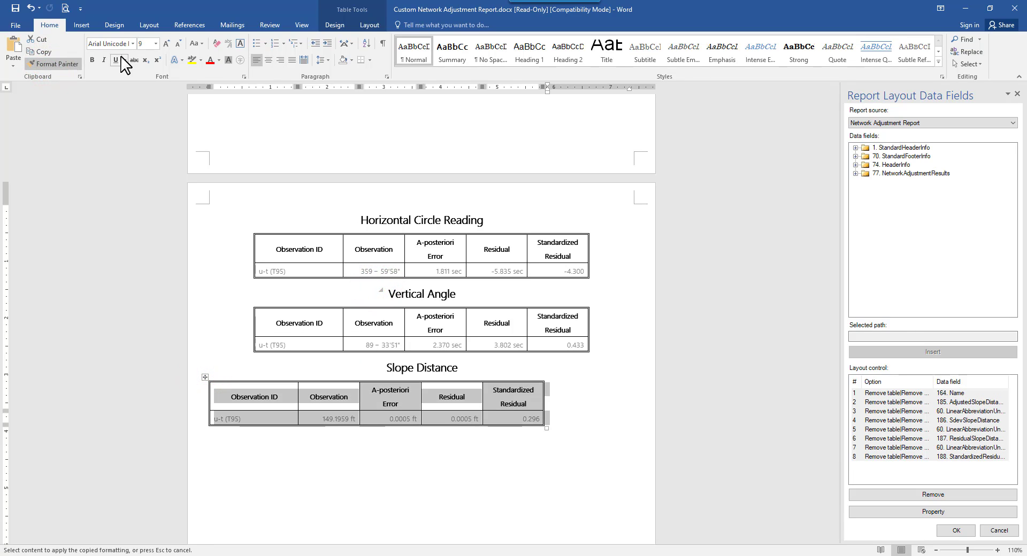
{"action": "left_click", "coordinate": [267, 60]}
{"action": "left_click", "coordinate": [278, 298]}
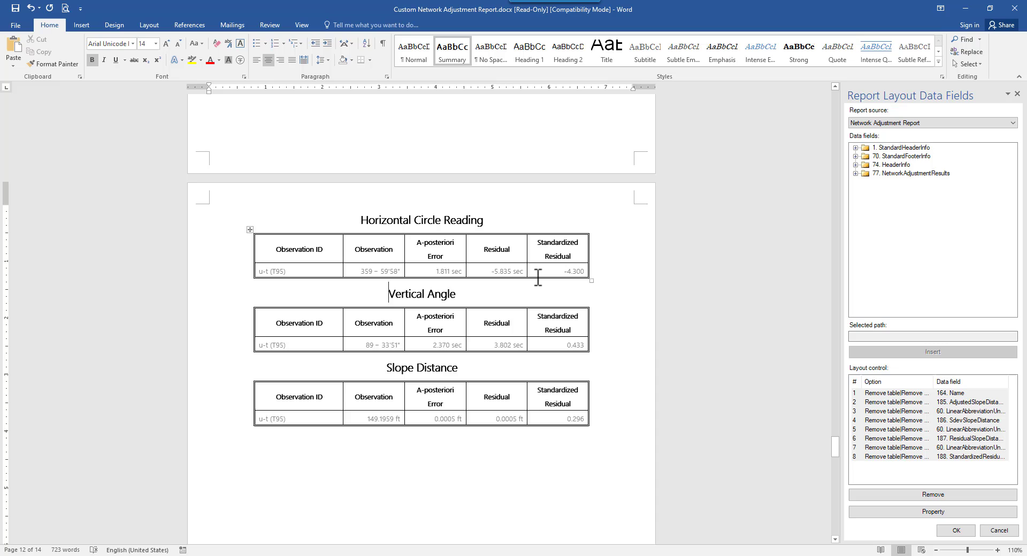
Step: Look up the horizontal circle residual's data field, collapse AdjustedTotalStationMeasurements and review the other field groups under NetworkAdjustmentResults
{"action": "left_click", "coordinate": [503, 271]}
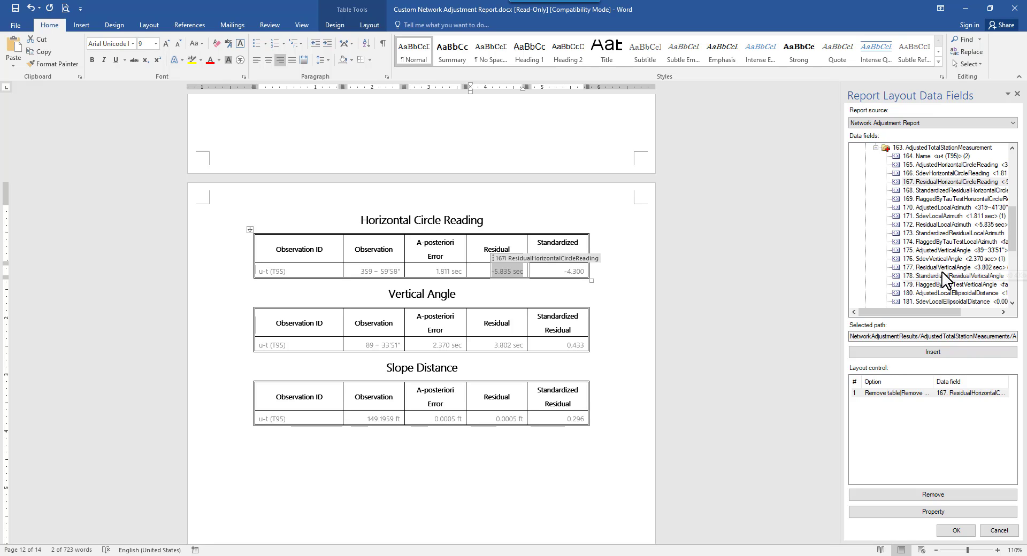
{"action": "scroll", "coordinate": [945, 278], "scroll_direction": "up", "scroll_amount": 4}
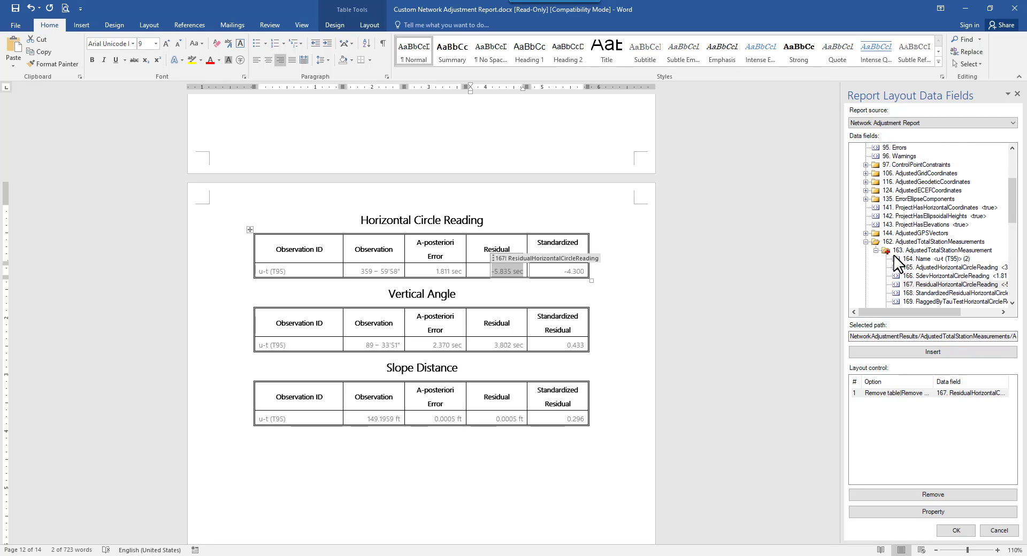
{"action": "left_click", "coordinate": [866, 242]}
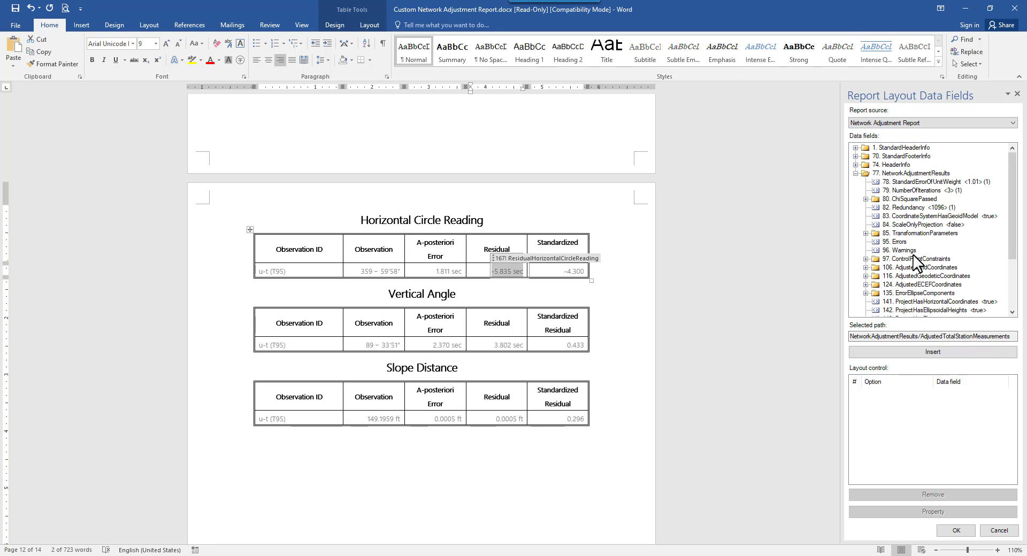
{"action": "scroll", "coordinate": [921, 268], "scroll_direction": "down", "scroll_amount": 3}
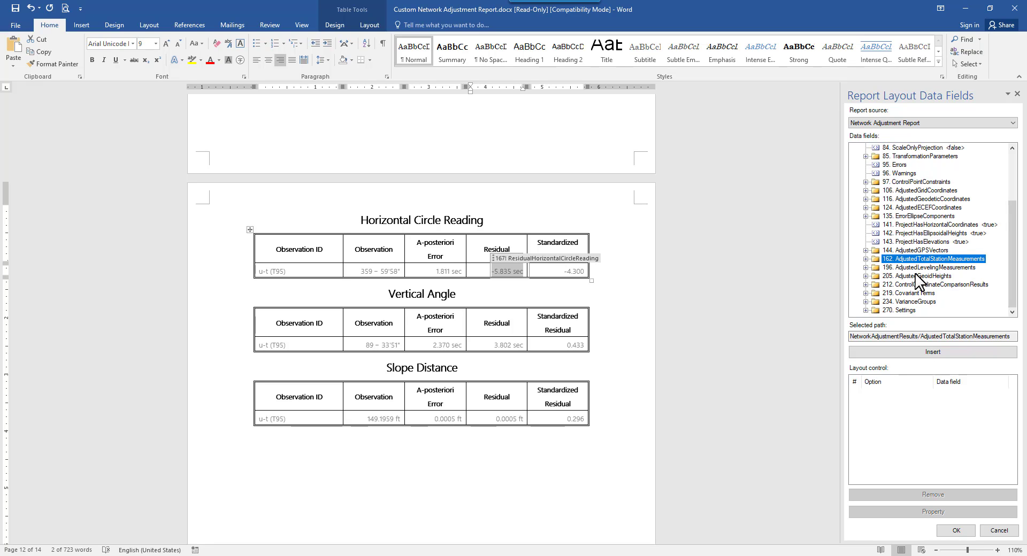
{"action": "left_click", "coordinate": [795, 351]}
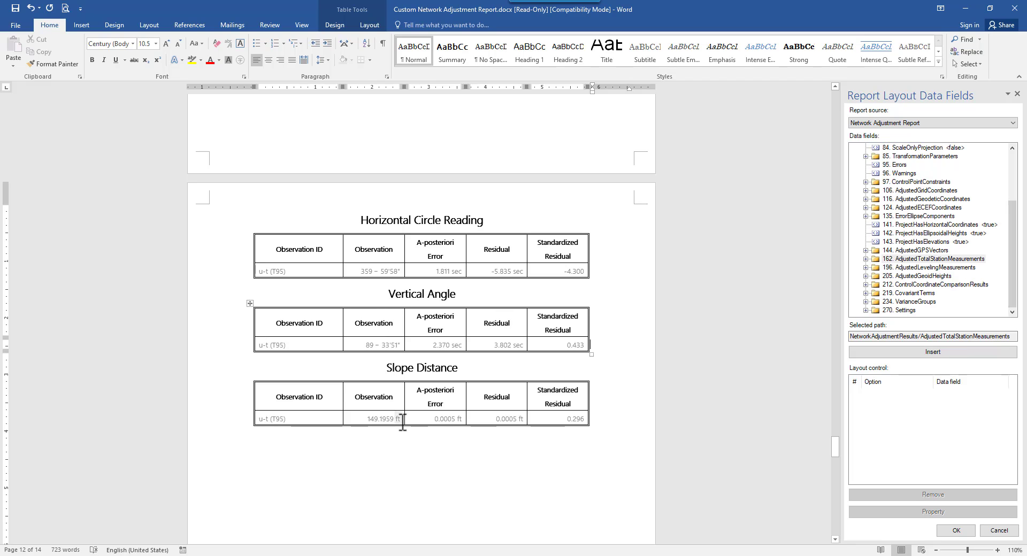
Step: Save the edited layout as My NA Template.docx in the ReportTemplates folder, accepting the upgrade to the newest file format
{"action": "left_click", "coordinate": [15, 8]}
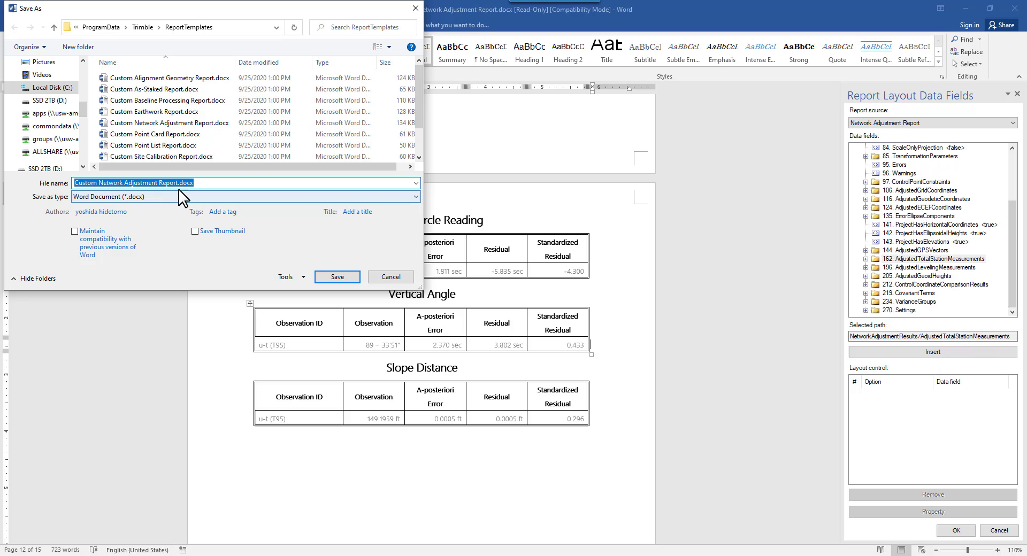
{"action": "left_click_drag", "start_coordinate": [180, 184], "coordinate": [38, 181]}
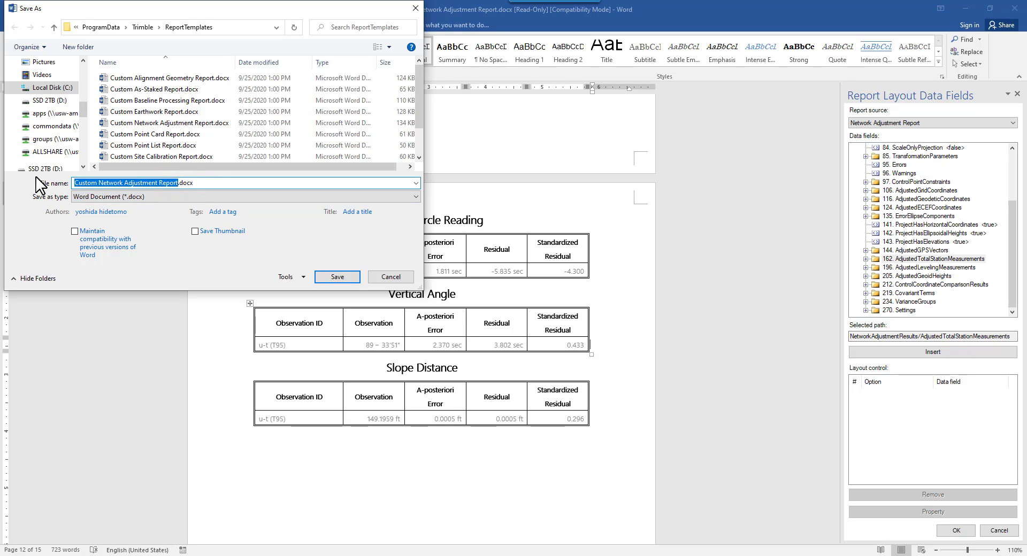
{"action": "type", "text": "My NA Template"}
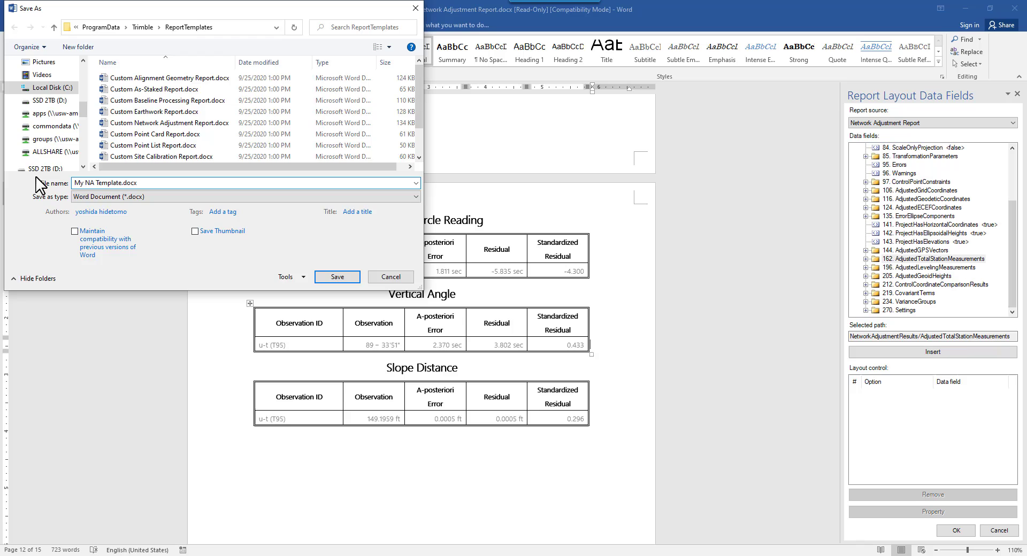
{"action": "key", "text": "Return"}
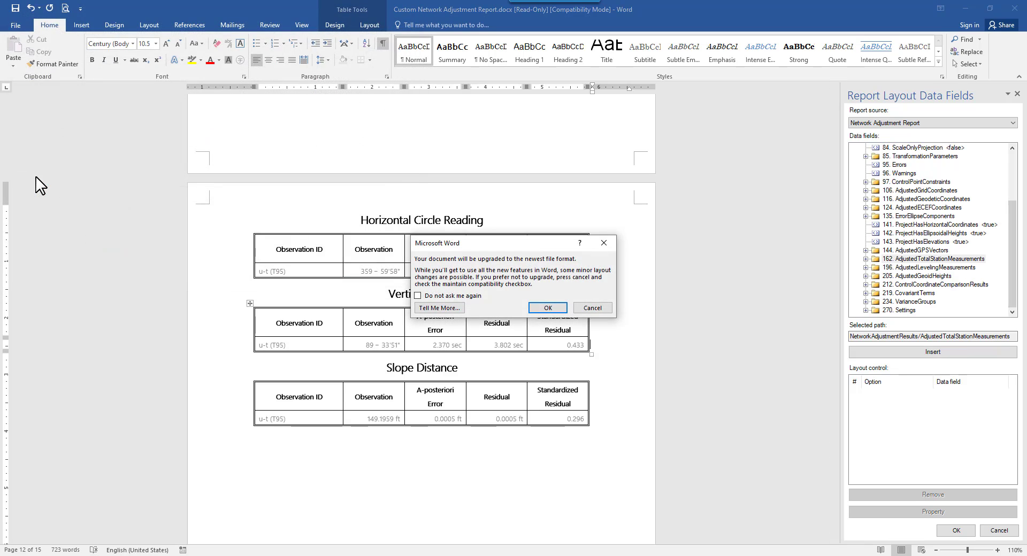
{"action": "left_click", "coordinate": [548, 308]}
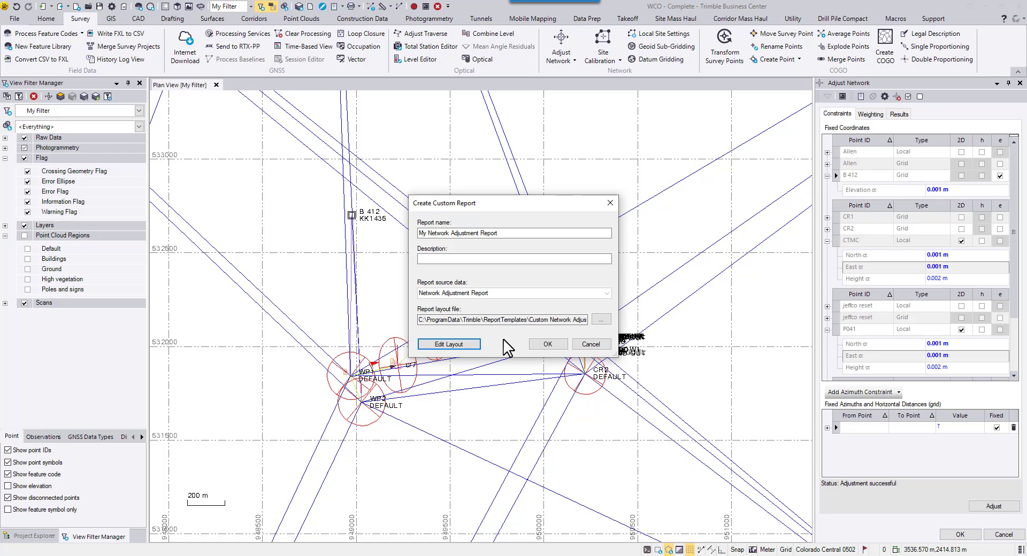
Step: Set My NA Template.docx as the layout file of My Network Adjustment Report and create the custom report
{"action": "left_click", "coordinate": [600, 319]}
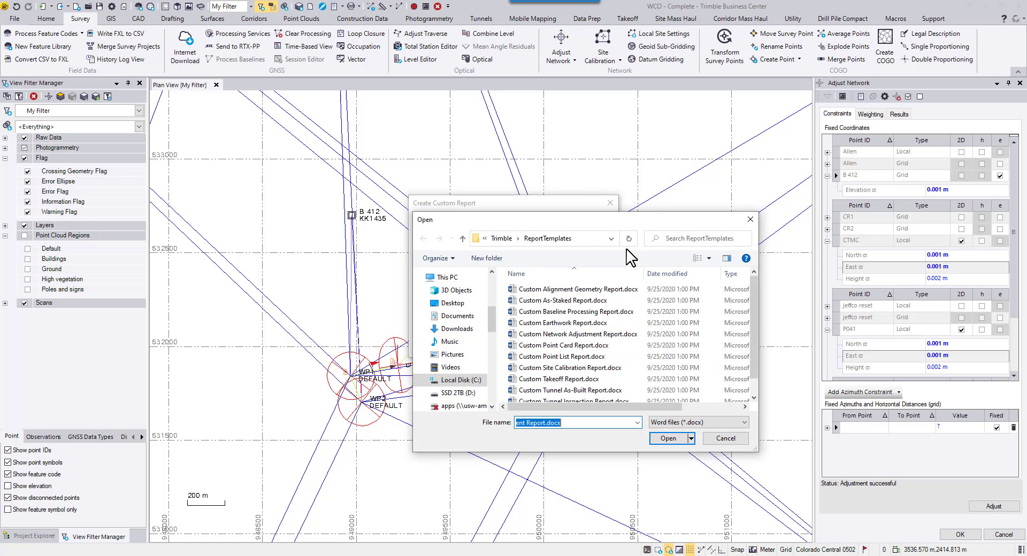
{"action": "scroll", "coordinate": [567, 378], "scroll_direction": "down", "scroll_amount": 1}
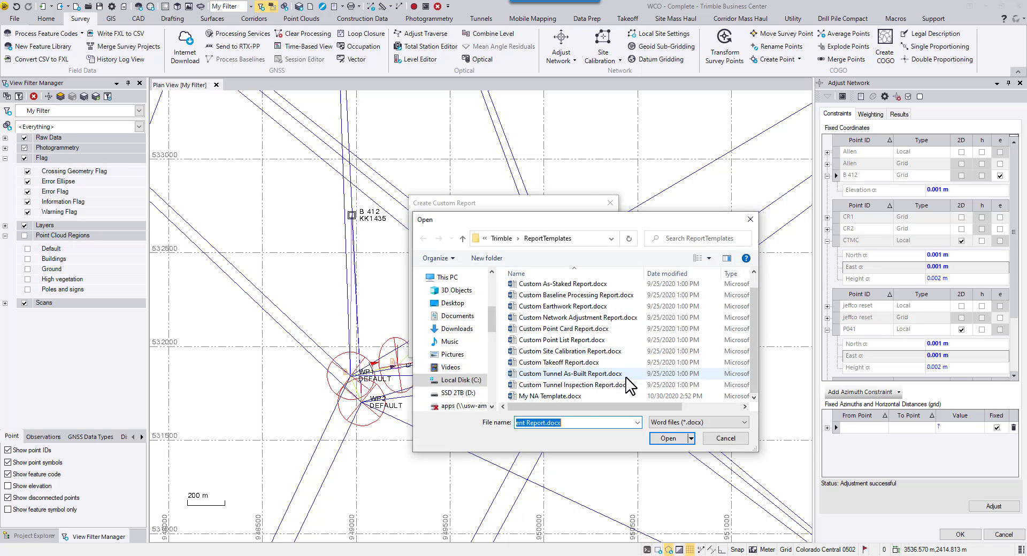
{"action": "left_click", "coordinate": [559, 396]}
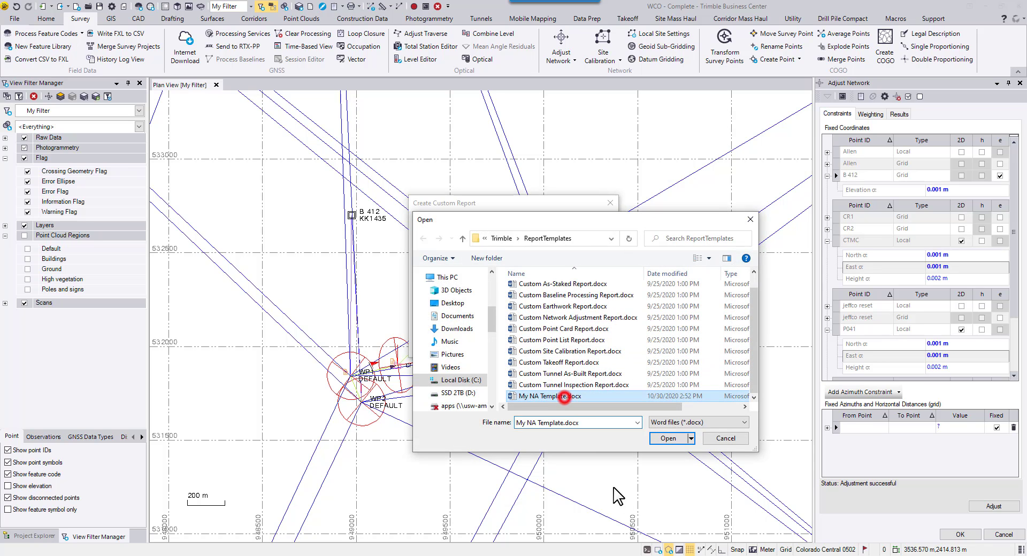
{"action": "left_click", "coordinate": [668, 439]}
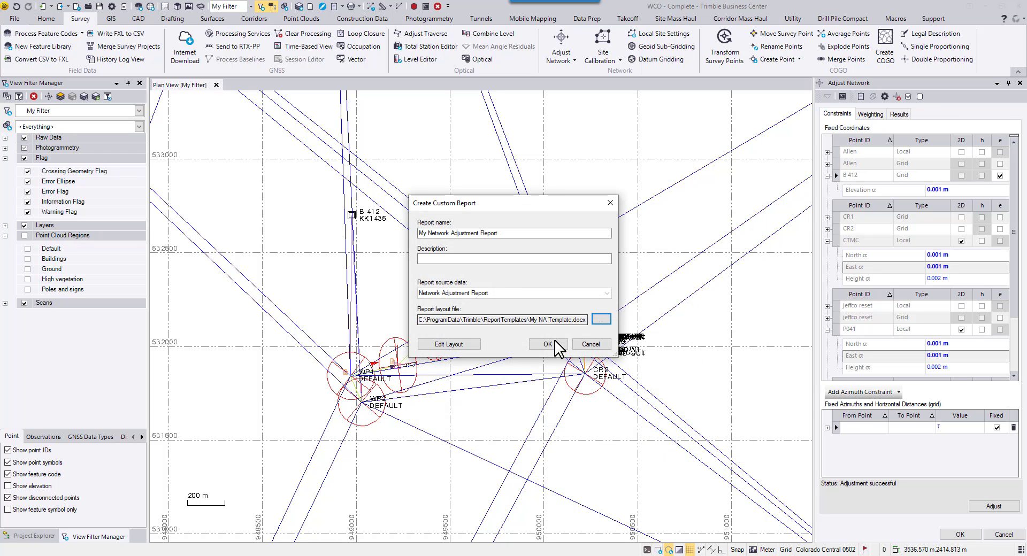
{"action": "left_click", "coordinate": [548, 345]}
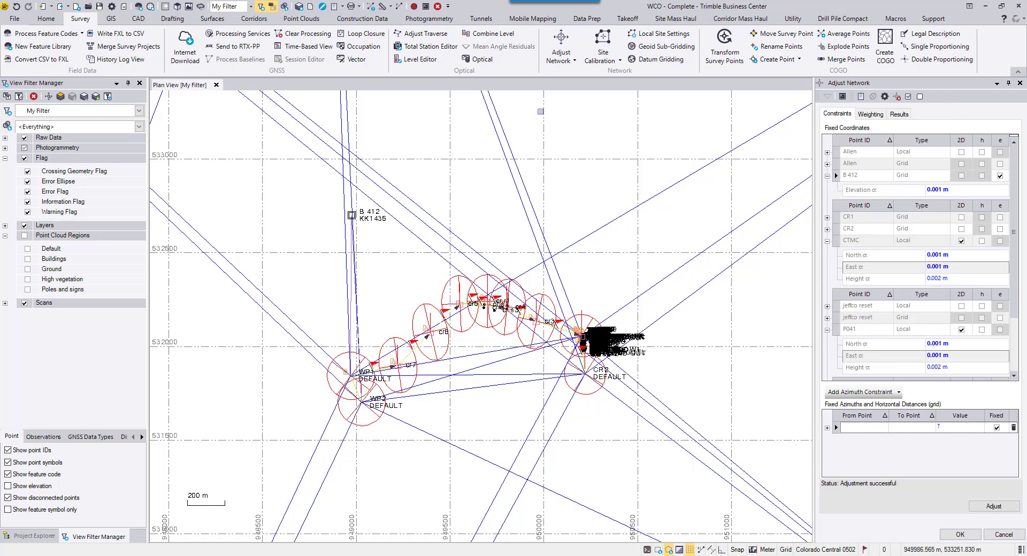
Step: Generate My Network Adjustment Report from the full list of available reports
{"action": "left_click", "coordinate": [338, 6]}
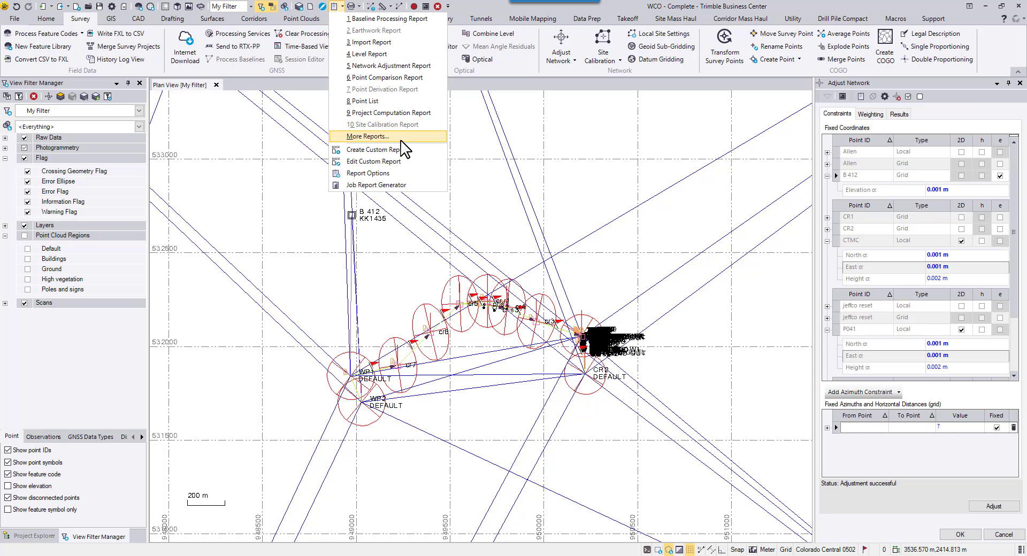
{"action": "left_click", "coordinate": [393, 137]}
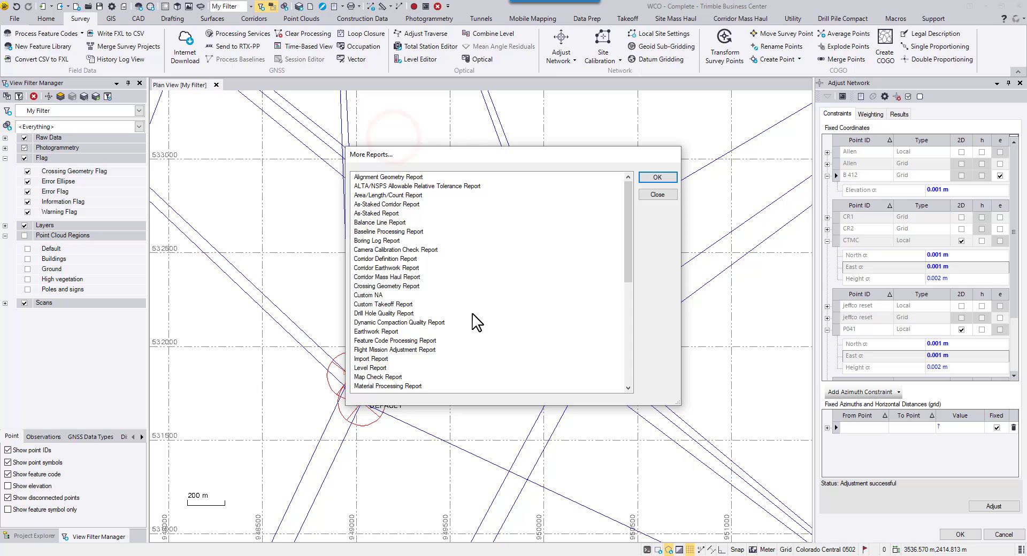
{"action": "scroll", "coordinate": [453, 331], "scroll_direction": "down", "scroll_amount": 5}
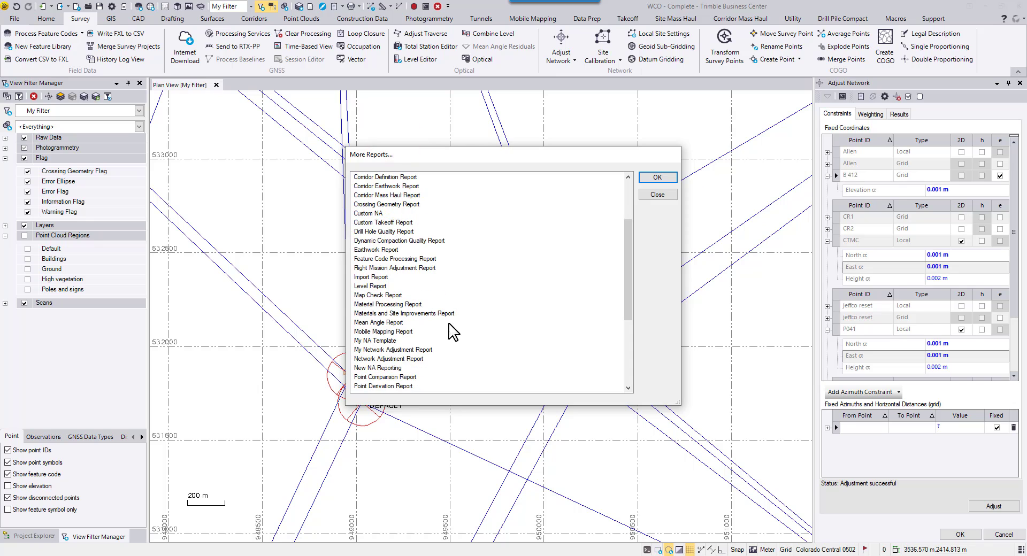
{"action": "left_click", "coordinate": [380, 349]}
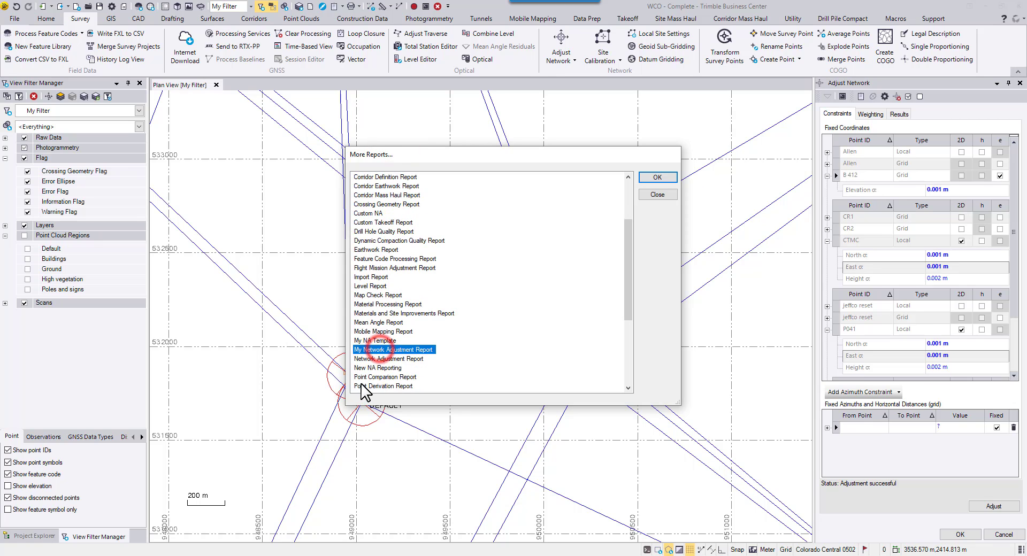
{"action": "left_click", "coordinate": [666, 178]}
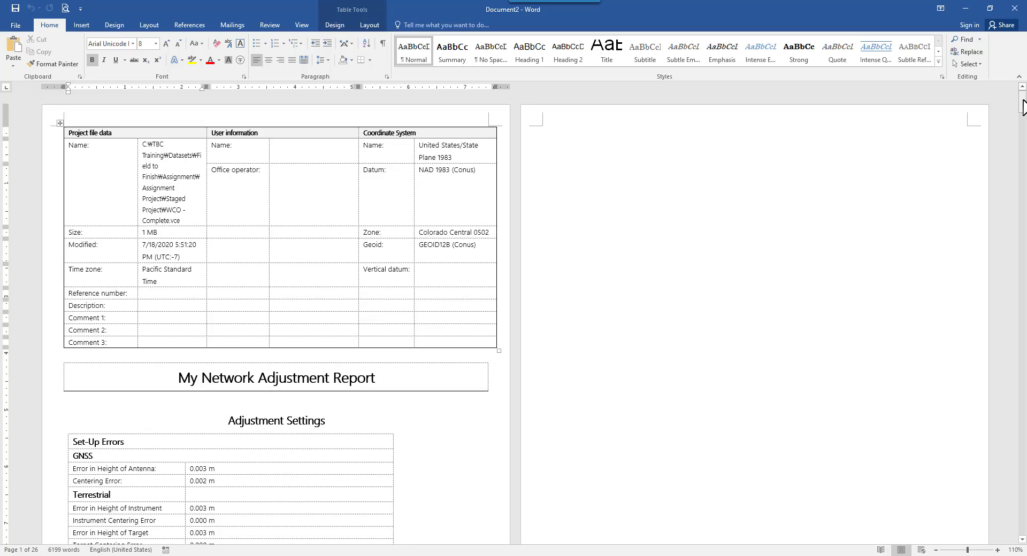
Step: Examine the total station observations and the separate Horizontal Circle Reading, Vertical Angle and Slope Distance tables in the generated report
{"action": "left_click_drag", "start_coordinate": [1022, 103], "coordinate": [1008, 348]}
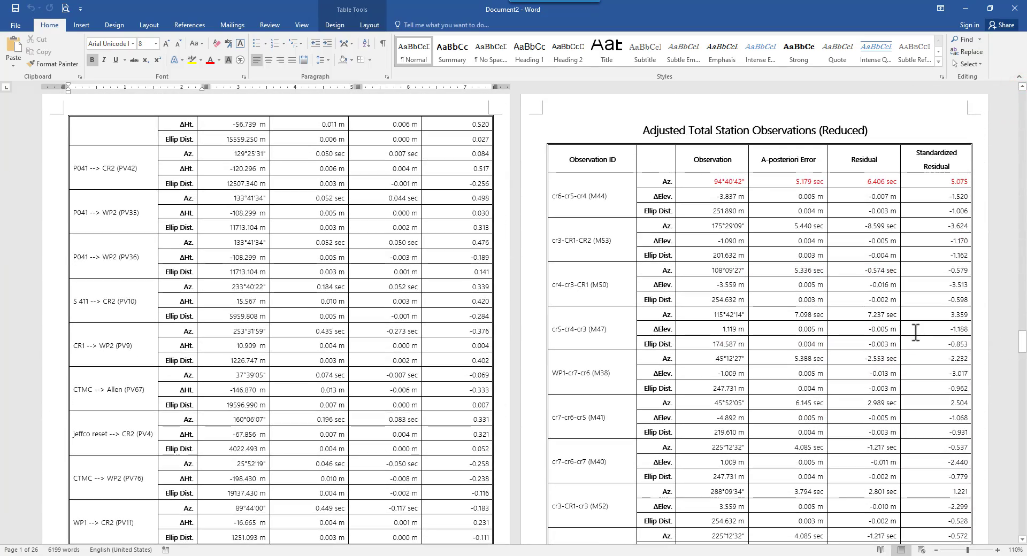
{"action": "scroll", "coordinate": [758, 210], "scroll_direction": "down", "scroll_amount": 3}
{"action": "scroll", "coordinate": [758, 209], "scroll_direction": "down", "scroll_amount": 10}
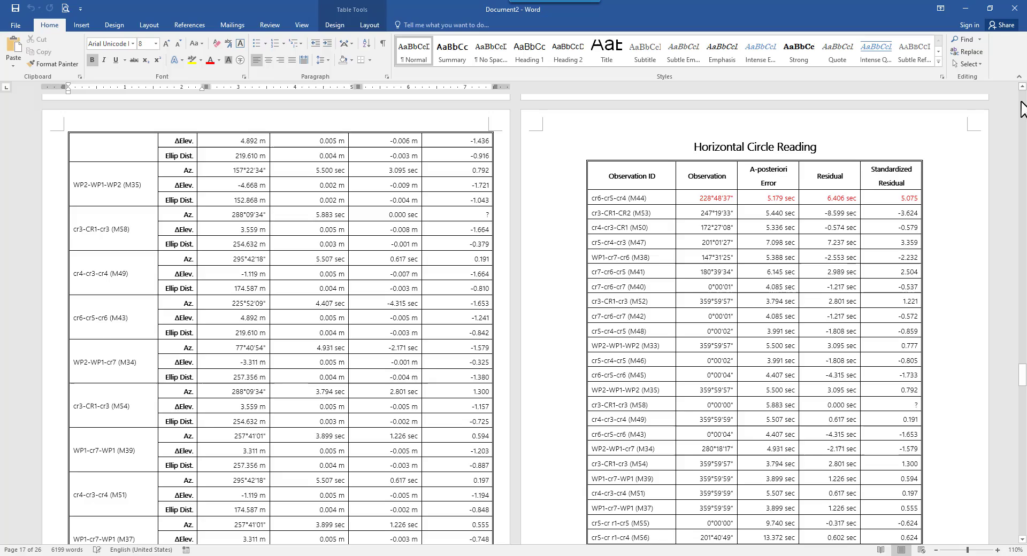
{"action": "scroll", "coordinate": [732, 357], "scroll_direction": "down", "scroll_amount": 8}
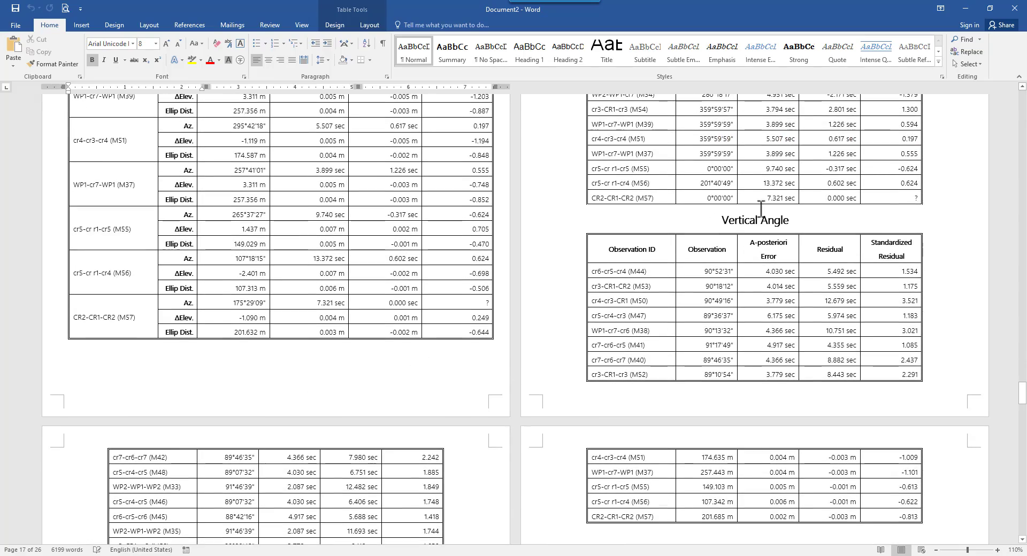
{"action": "scroll", "coordinate": [746, 342], "scroll_direction": "down", "scroll_amount": 3}
{"action": "scroll", "coordinate": [710, 341], "scroll_direction": "down", "scroll_amount": 8}
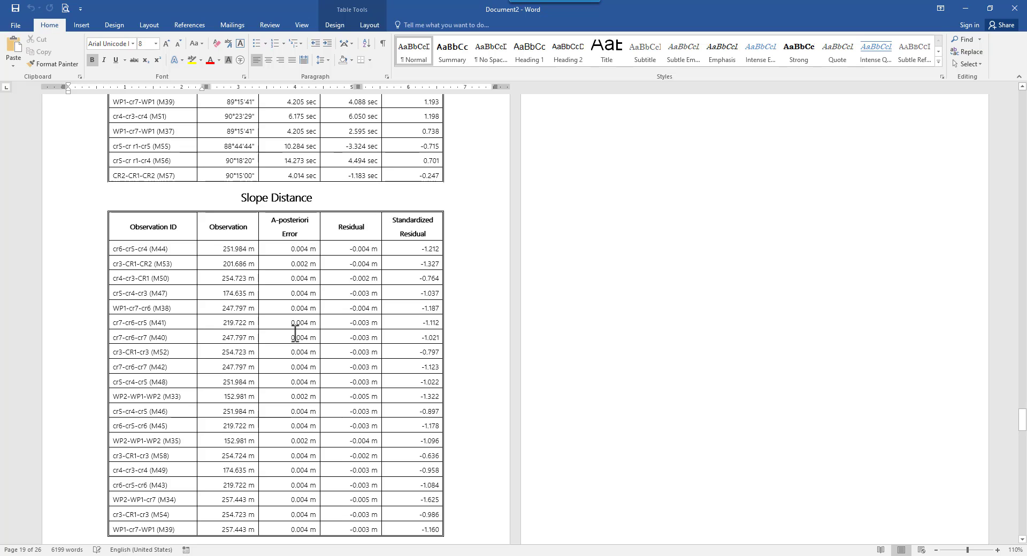
{"action": "scroll", "coordinate": [296, 332], "scroll_direction": "down", "scroll_amount": 1}
Step: Insert a page break before the Slope Distance heading so its table starts on a new page
{"action": "scroll", "coordinate": [296, 328], "scroll_direction": "up", "scroll_amount": 5}
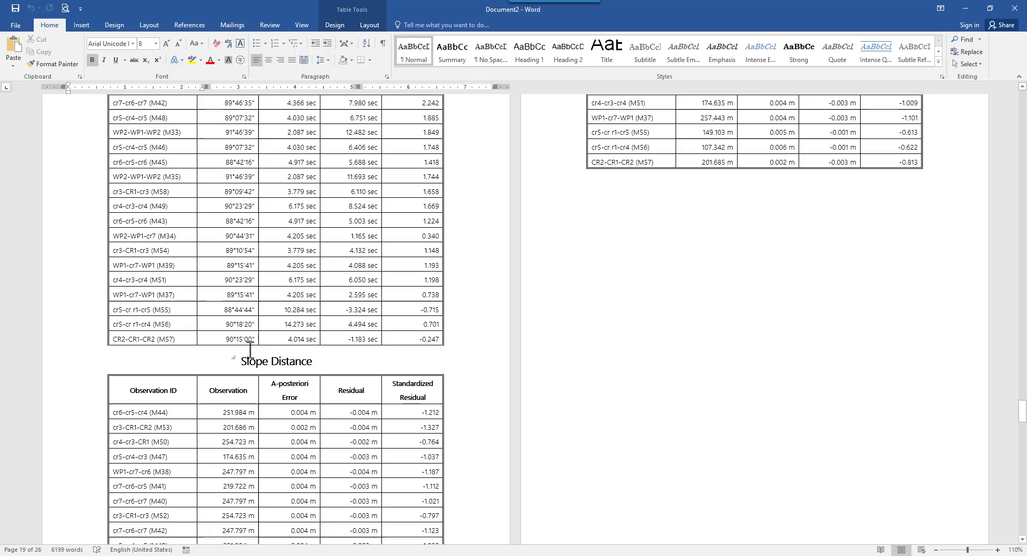
{"action": "left_click", "coordinate": [240, 363]}
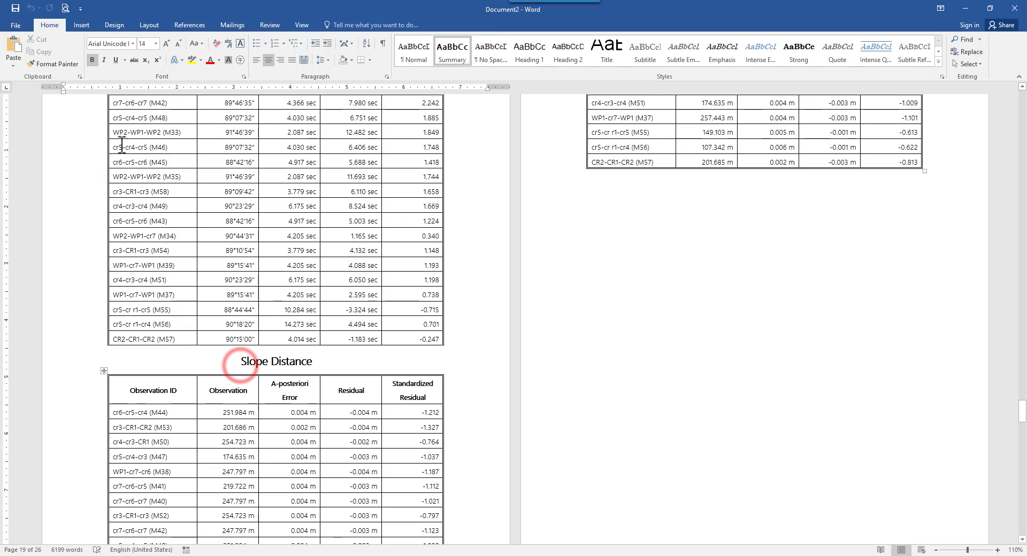
{"action": "left_click", "coordinate": [84, 24]}
{"action": "left_click", "coordinate": [59, 53]}
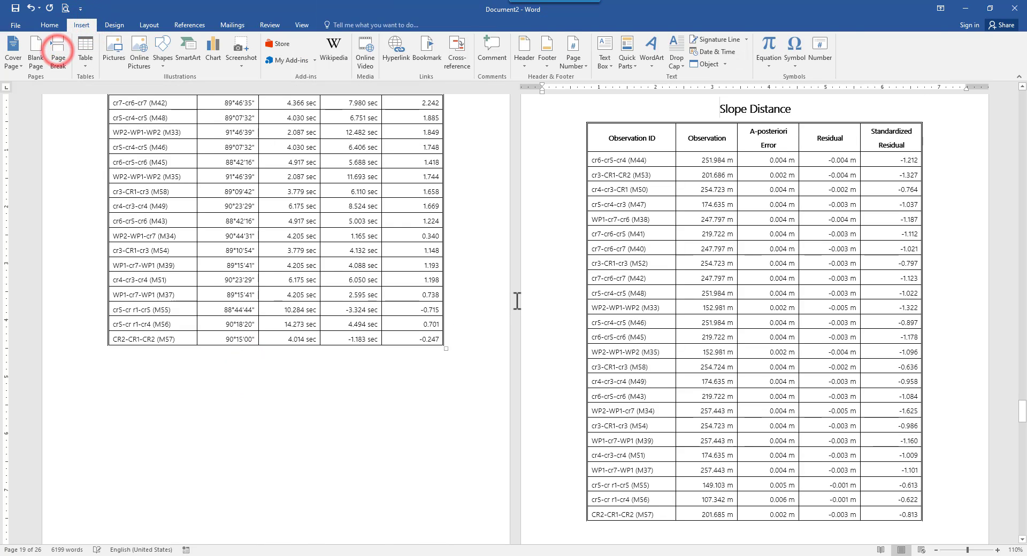
Step: Insert a page break before the Vertical Angle heading so its table starts on a new page
{"action": "scroll", "coordinate": [546, 295], "scroll_direction": "up", "scroll_amount": 10}
{"action": "scroll", "coordinate": [633, 269], "scroll_direction": "up", "scroll_amount": 1}
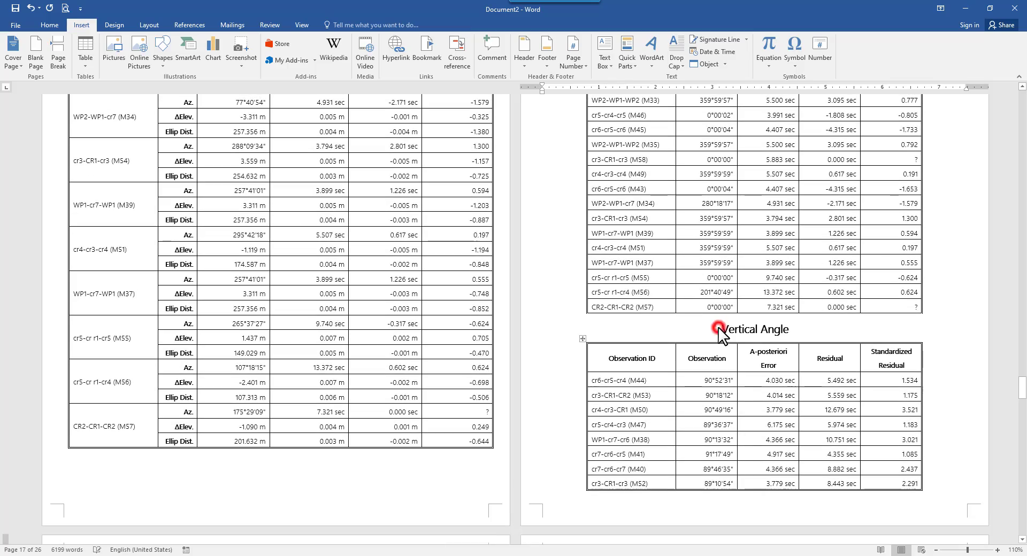
{"action": "left_click", "coordinate": [718, 330]}
{"action": "left_click", "coordinate": [58, 51]}
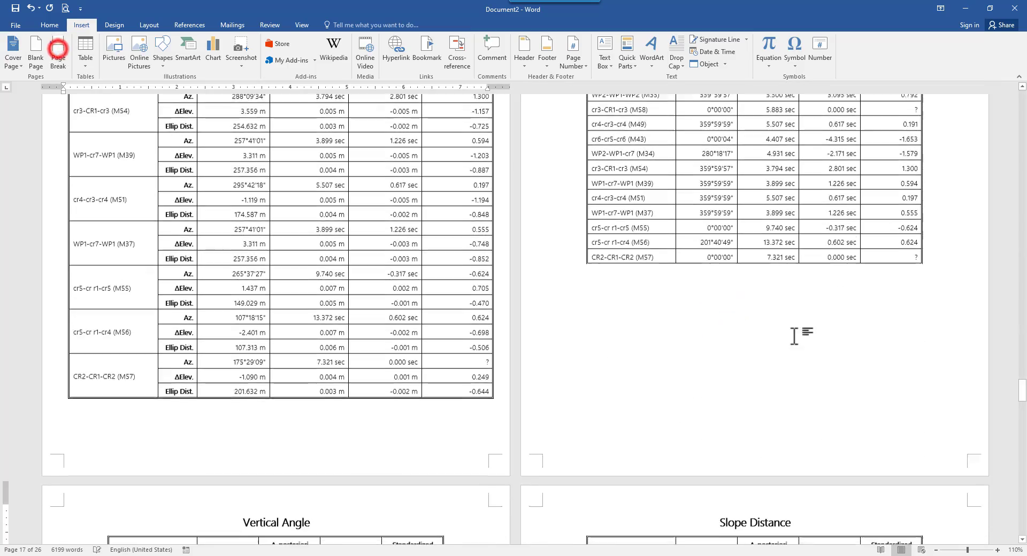
Step: Check the layout of the Vertical Angle and Slope Distance pages, and minimize the report to return to Trimble Business Center
{"action": "scroll", "coordinate": [644, 306], "scroll_direction": "down", "scroll_amount": 10}
{"action": "scroll", "coordinate": [639, 309], "scroll_direction": "up", "scroll_amount": 3}
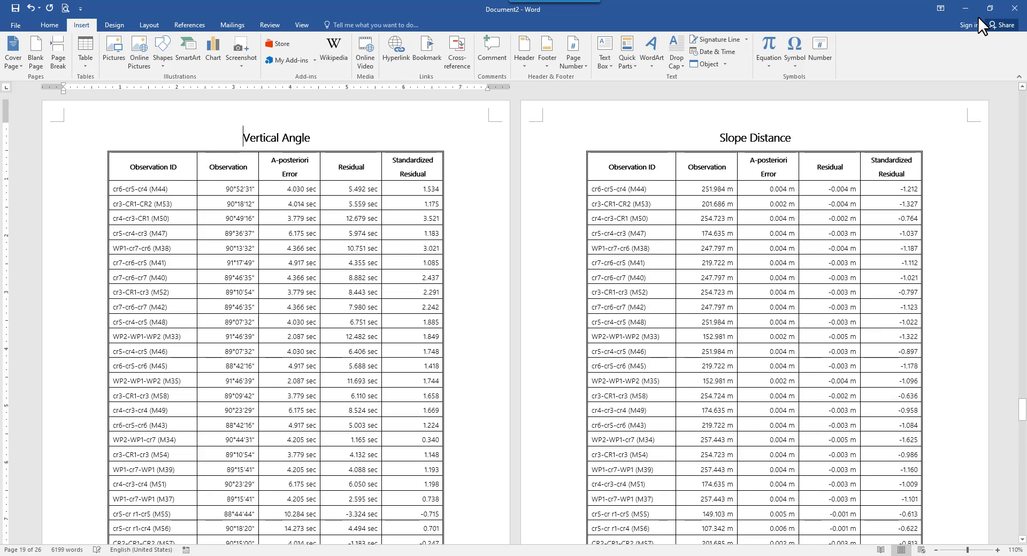
{"action": "left_click", "coordinate": [966, 8]}
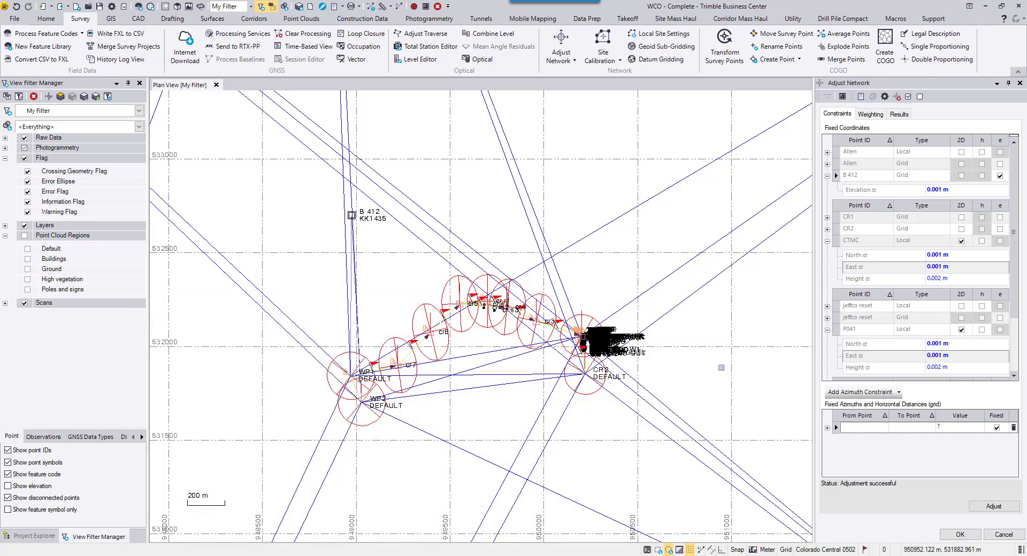